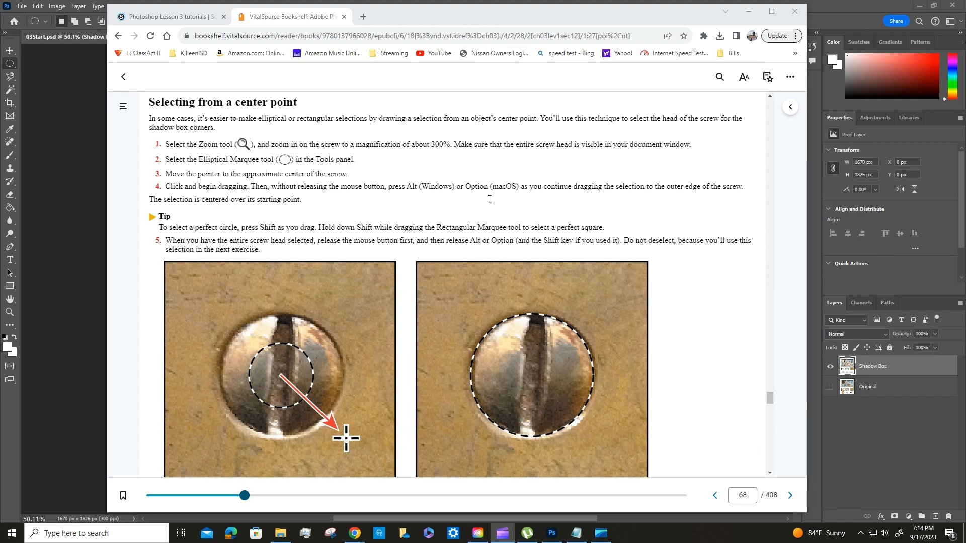
- Switch to the 03Start.psd document in Photoshop, magnify the screw head to 400%, and activate the Elliptical Marquee tool
{"action": "left_click_drag", "start_coordinate": [454, 13], "coordinate": [965, 528]}
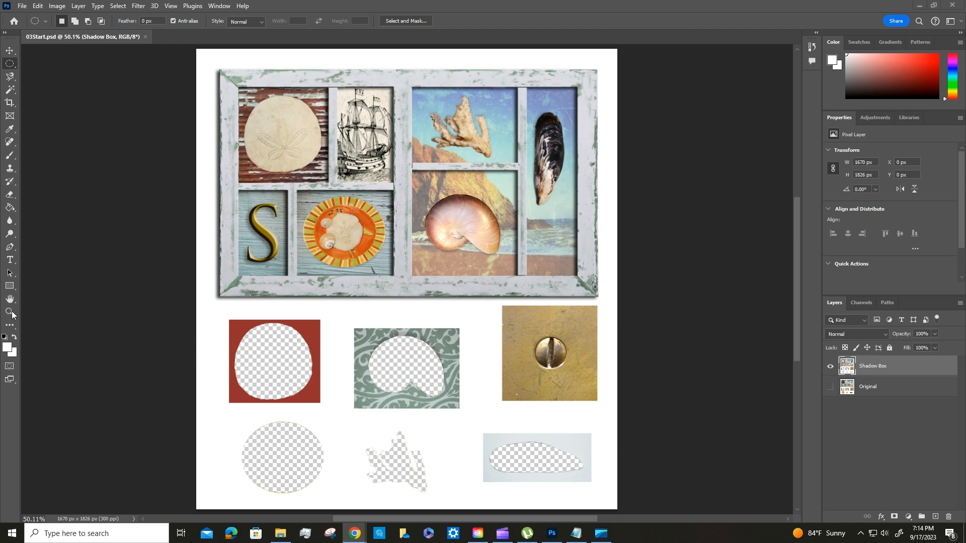
{"action": "left_click", "coordinate": [43, 331]}
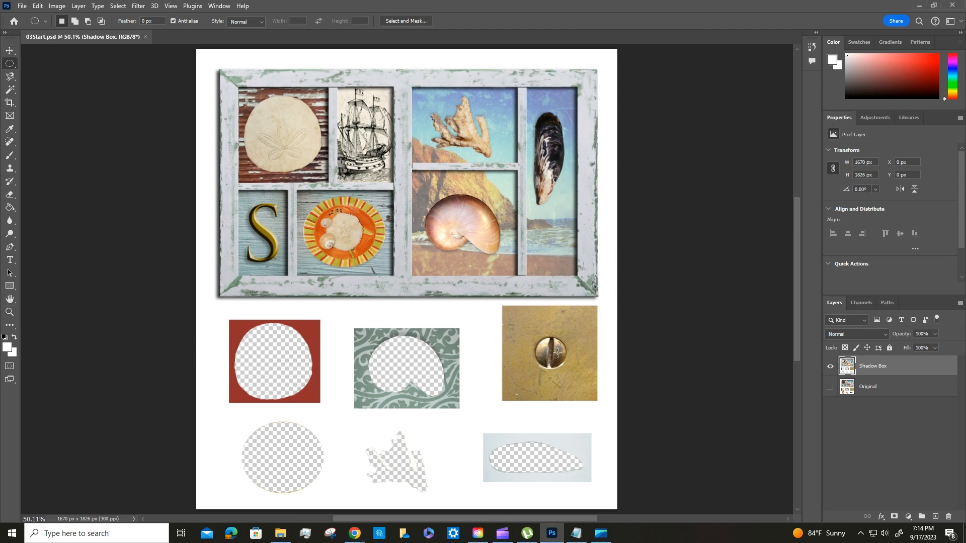
{"action": "left_click", "coordinate": [10, 313]}
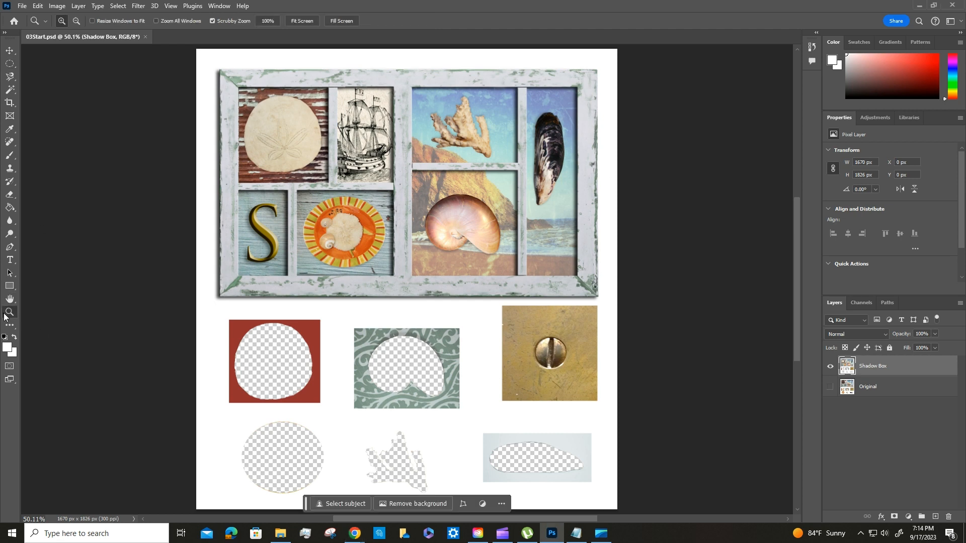
{"action": "left_click_drag", "start_coordinate": [542, 356], "coordinate": [447, 281]}
{"action": "left_click", "coordinate": [572, 352]}
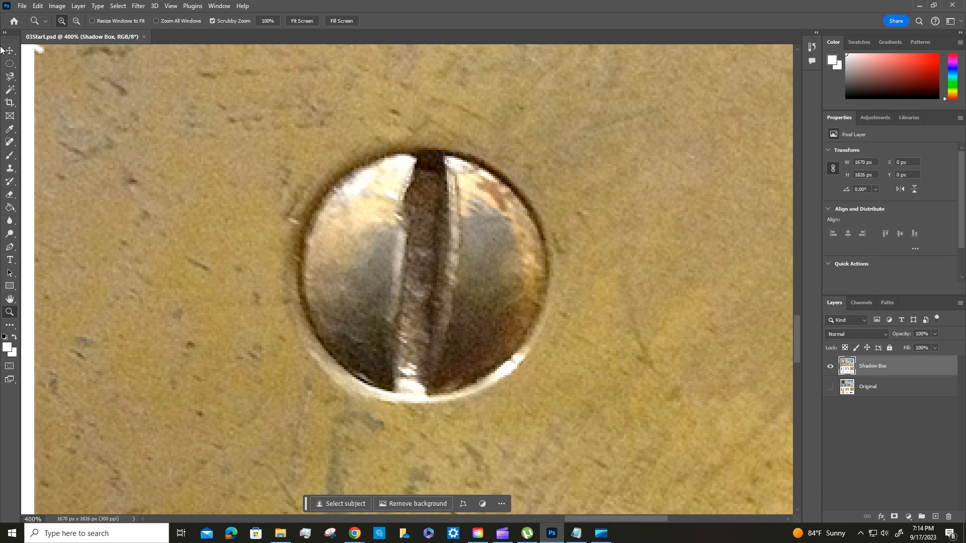
{"action": "left_click", "coordinate": [10, 64]}
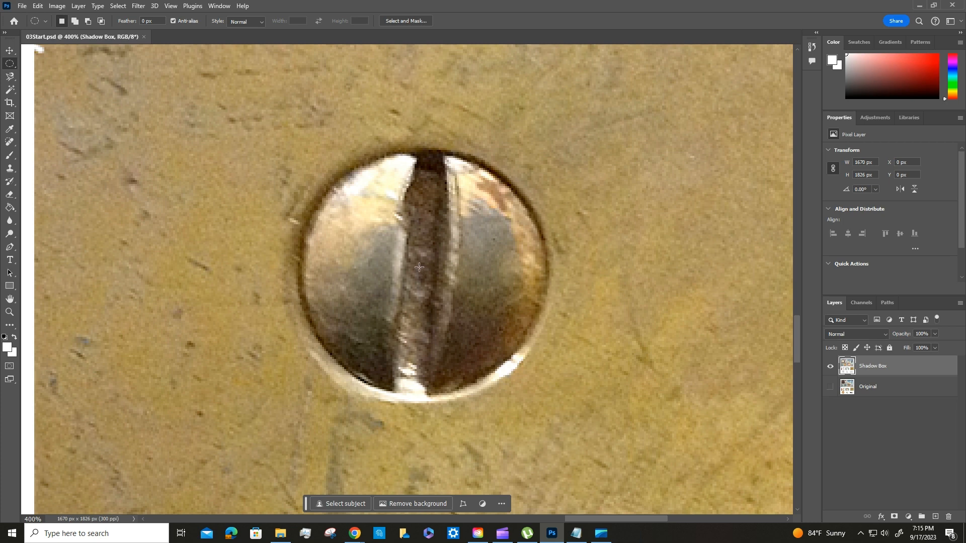
{"action": "left_click_drag", "start_coordinate": [419, 267], "coordinate": [540, 395]}
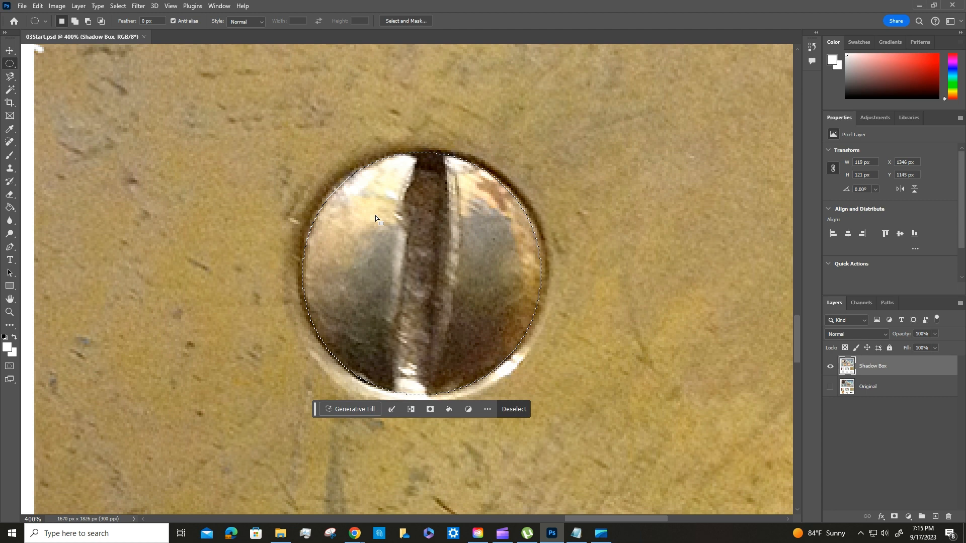
{"action": "key", "text": "ctrl+d"}
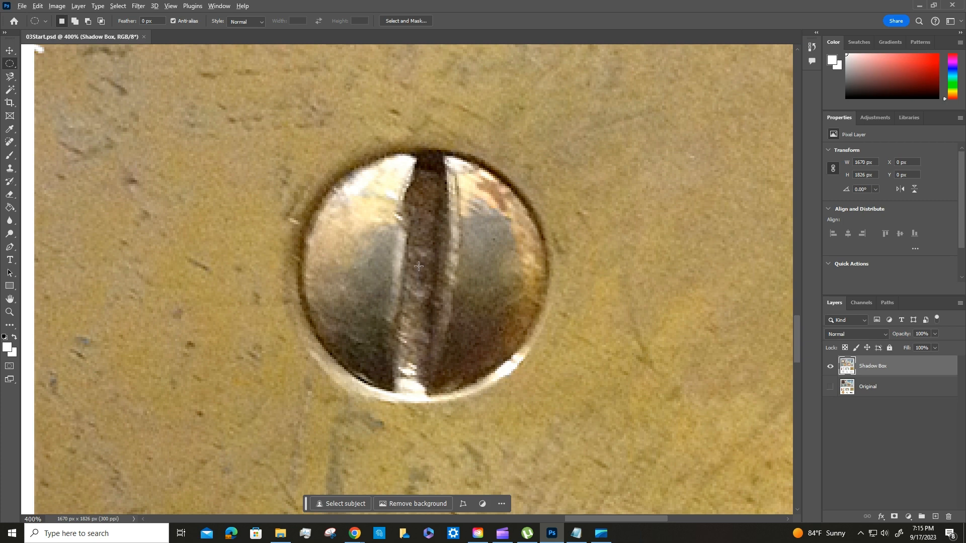
{"action": "left_click_drag", "start_coordinate": [418, 266], "coordinate": [543, 392]}
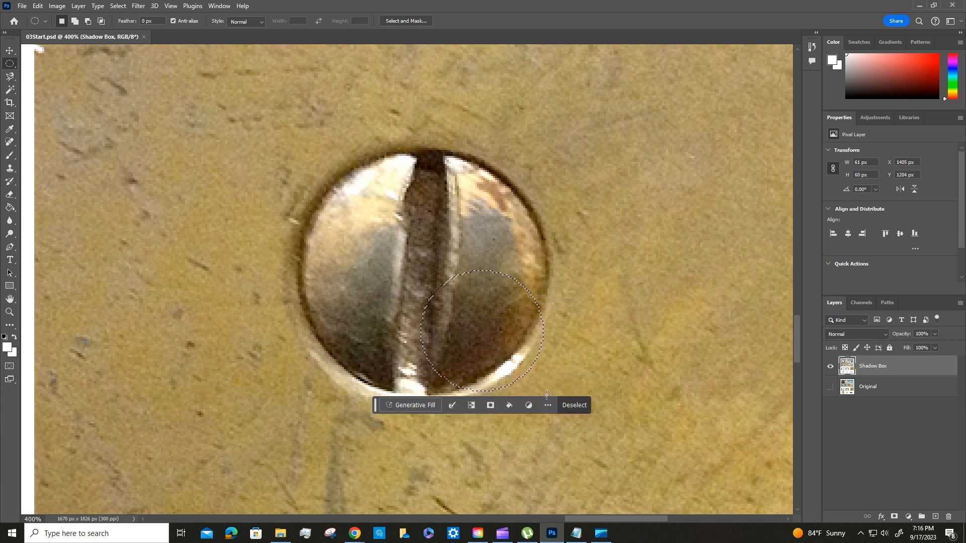
{"action": "left_click", "coordinate": [564, 402]}
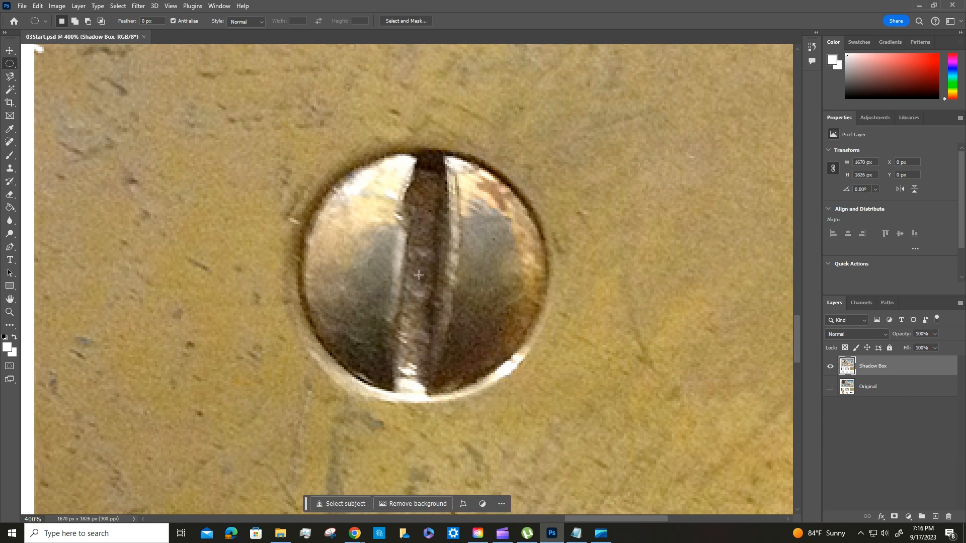
- Select the screw head with an elliptical selection drawn from its center, about 119 by 123 px
{"action": "left_click_drag", "start_coordinate": [419, 270], "coordinate": [541, 397]}
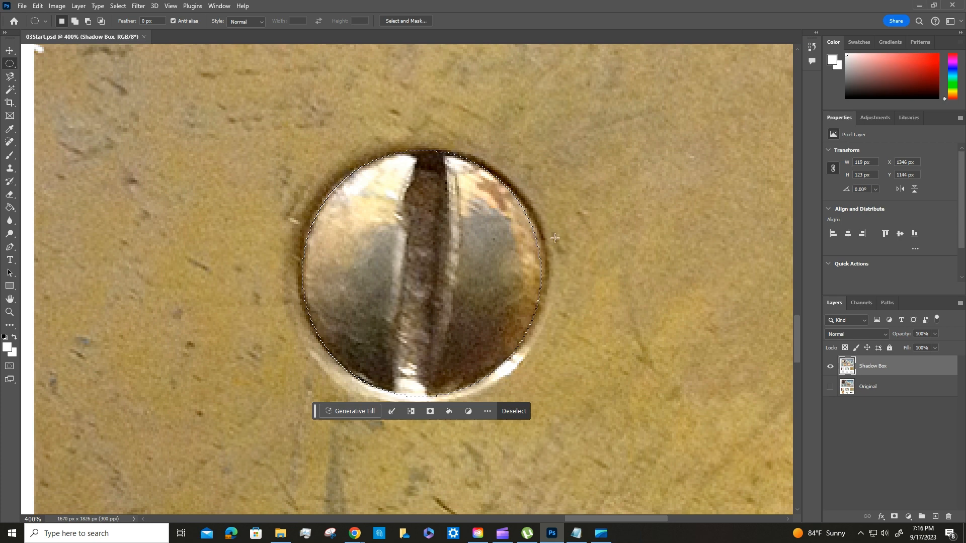
{"action": "left_click", "coordinate": [508, 413]}
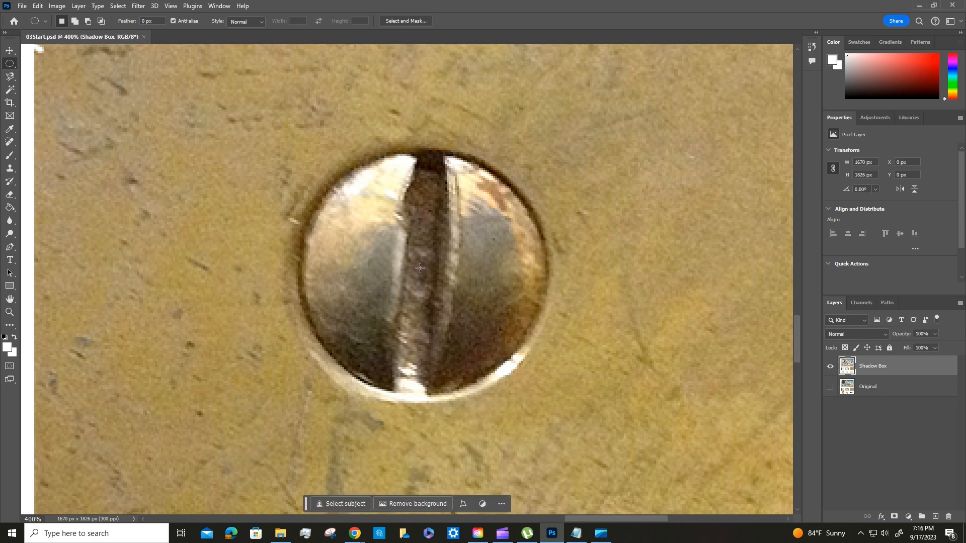
{"action": "left_click_drag", "start_coordinate": [420, 268], "coordinate": [676, 393]}
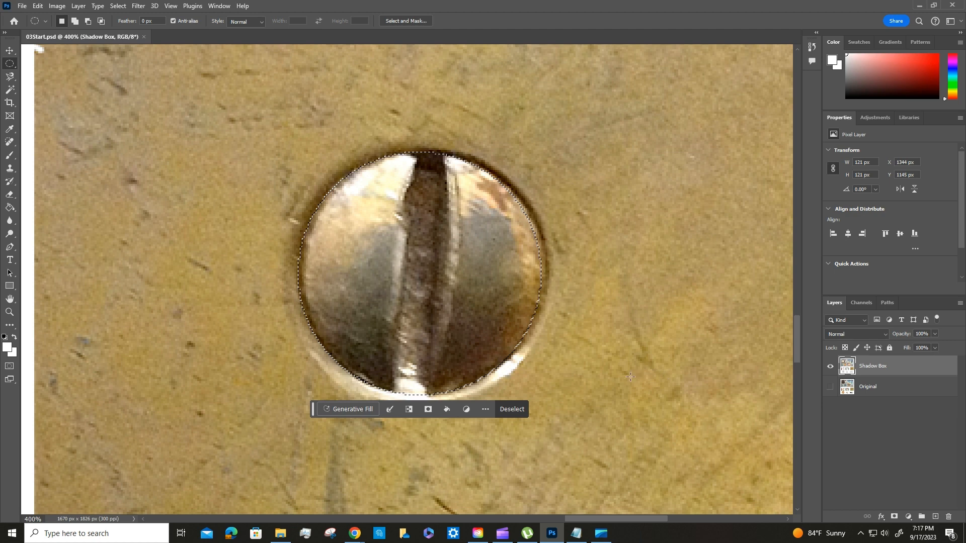
{"action": "key", "text": "ctrl+z"}
{"action": "key", "text": "ctrl+z"}
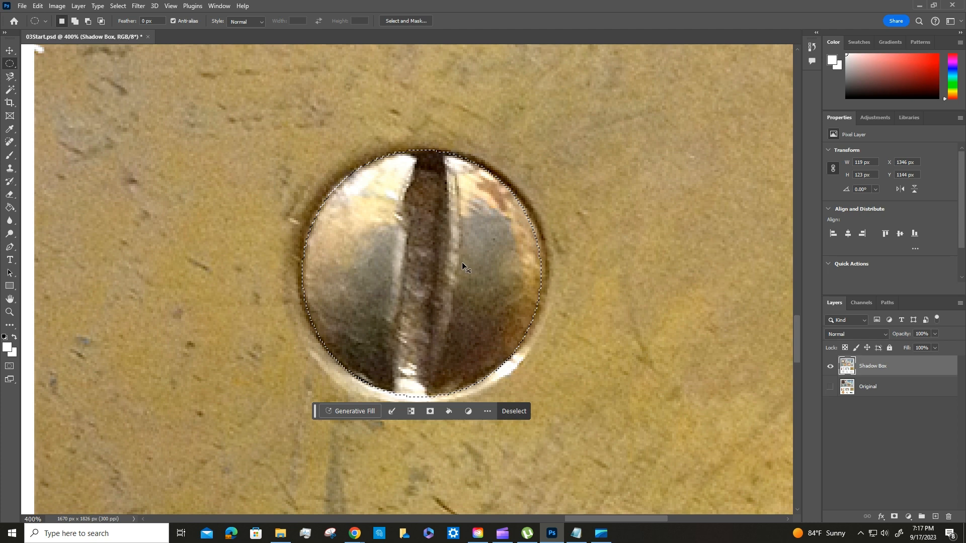
- Move the selected screw head onto the lower-right corner of the shadow box frame
{"action": "key", "text": "ctrl+0"}
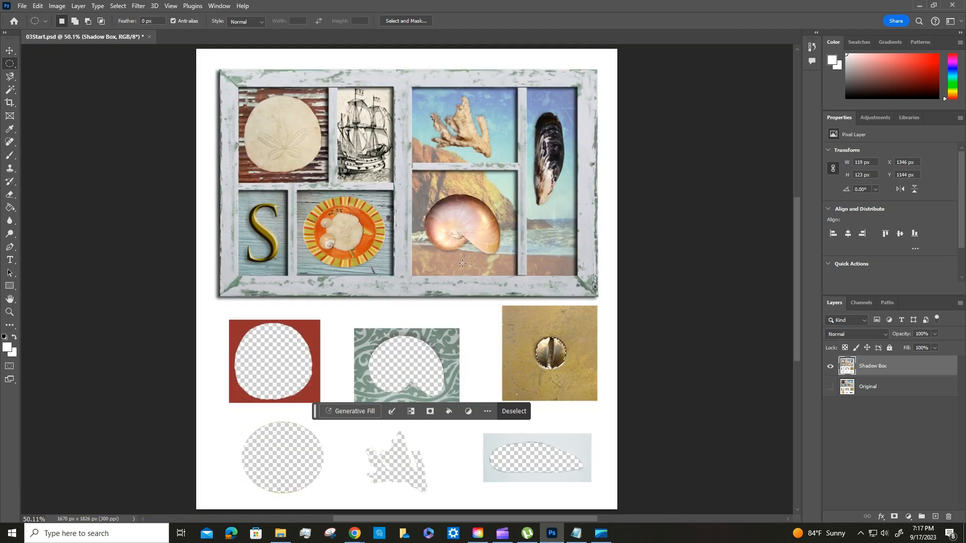
{"action": "left_click", "coordinate": [9, 51]}
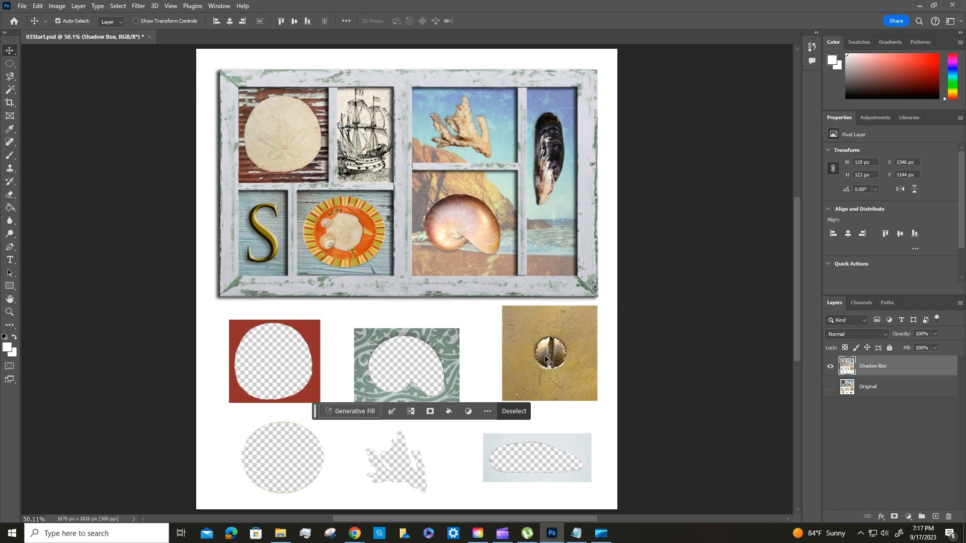
{"action": "left_click_drag", "start_coordinate": [550, 358], "coordinate": [580, 285]}
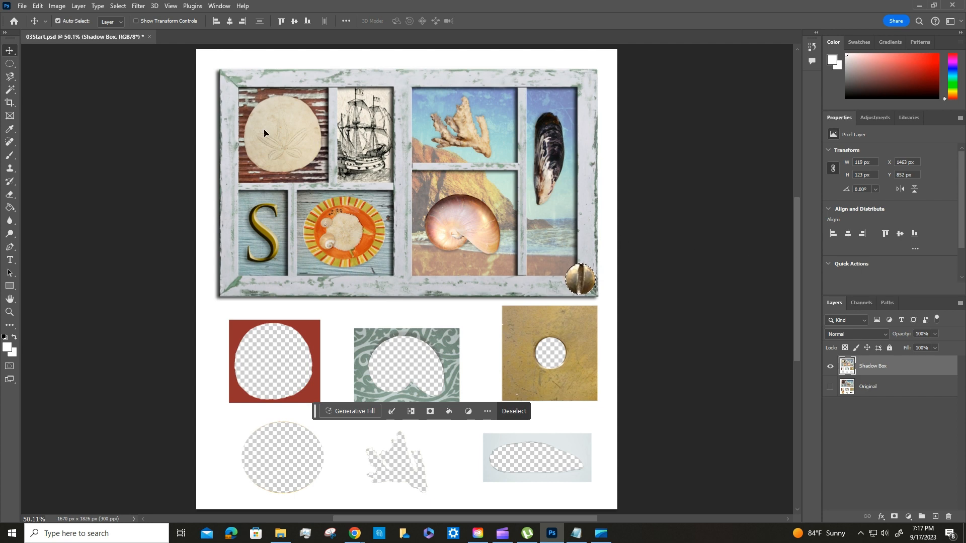
- Scale the screw head proportionally to about 62% and shift it back toward the frame's lower-right corner
{"action": "left_click", "coordinate": [57, 6]}
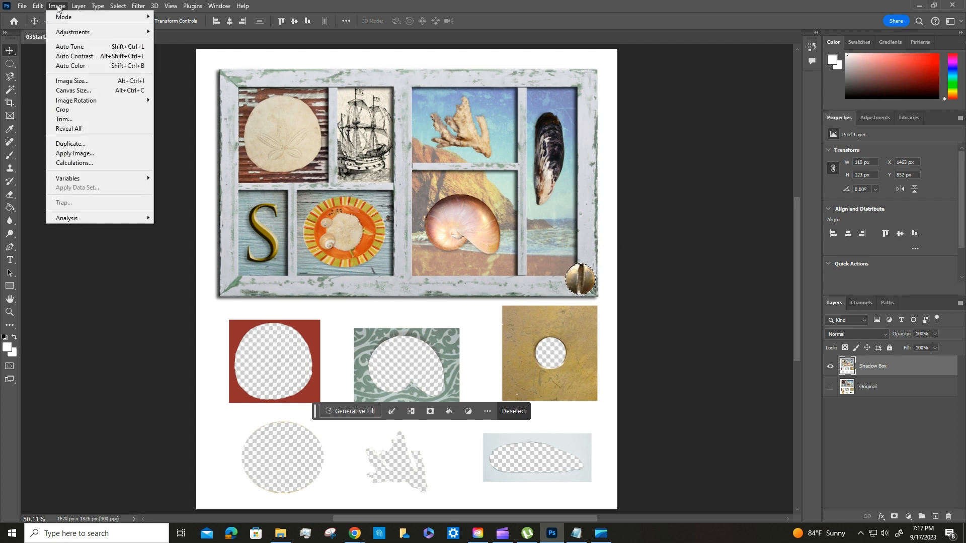
{"action": "mouse_move", "coordinate": [38, 6]}
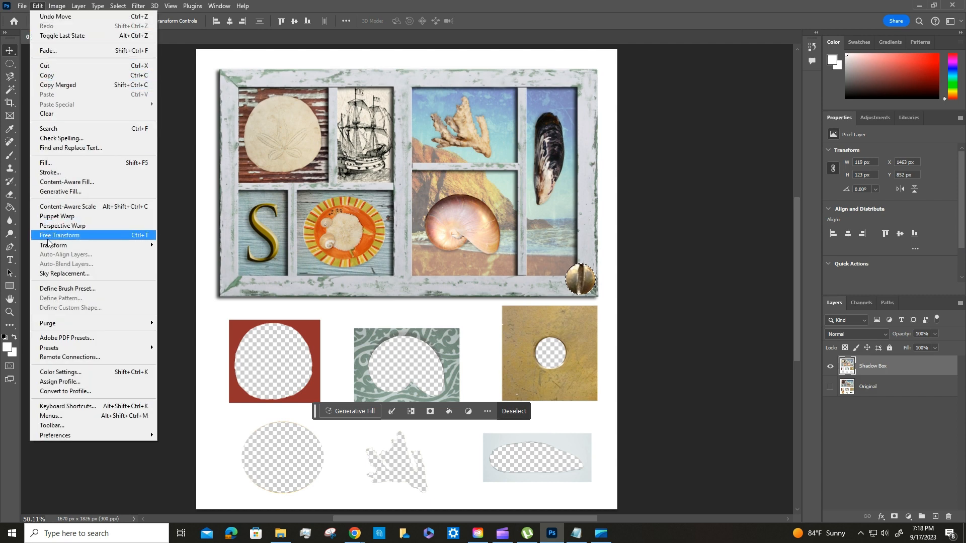
{"action": "mouse_move", "coordinate": [50, 245]}
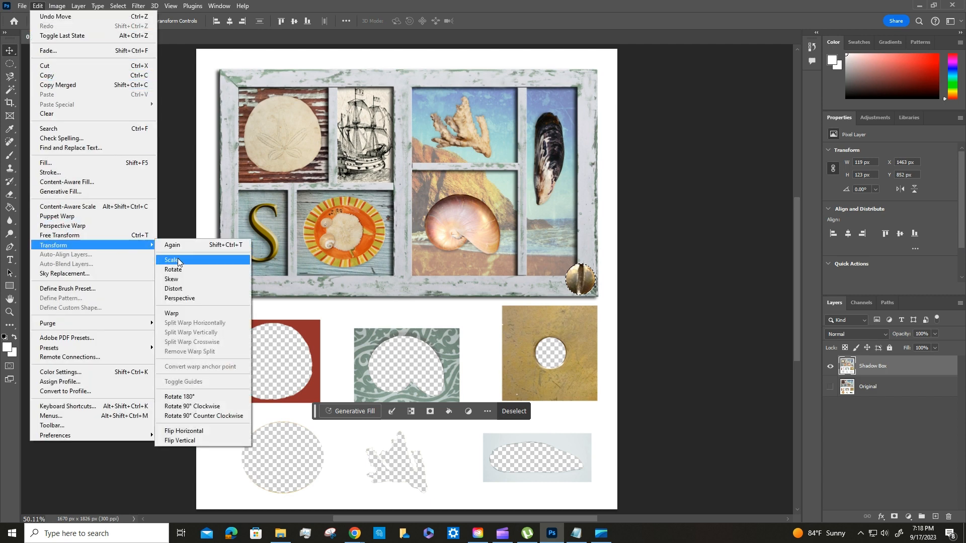
{"action": "left_click", "coordinate": [179, 261]}
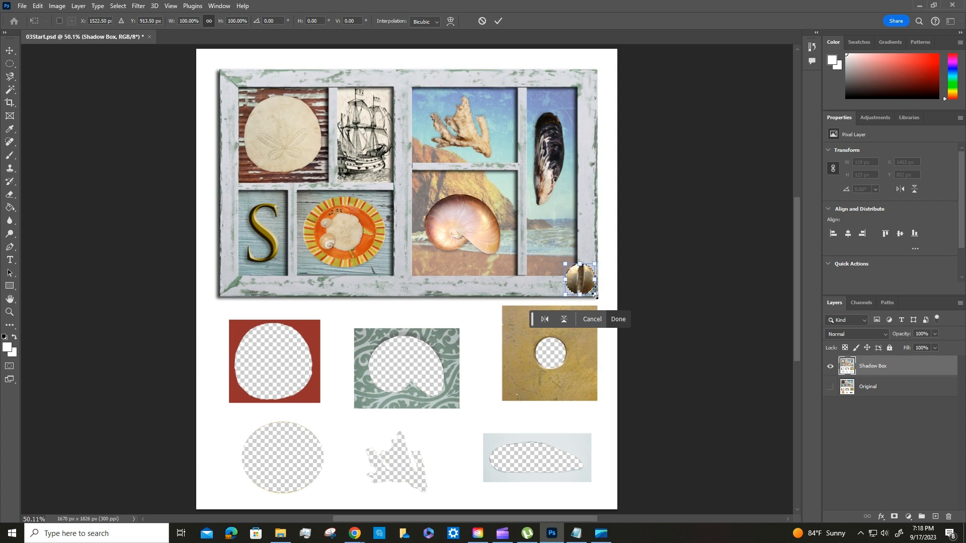
{"action": "left_click_drag", "start_coordinate": [595, 295], "coordinate": [586, 282]}
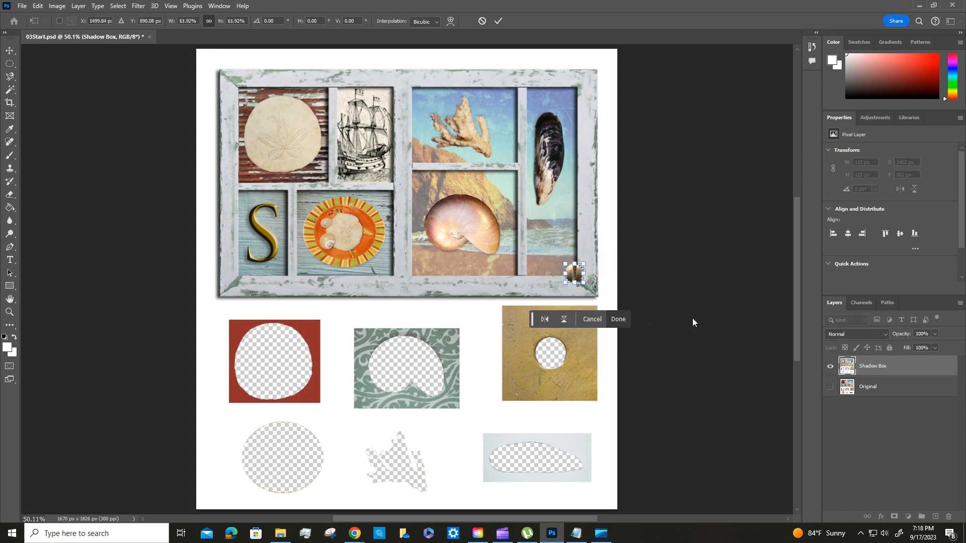
{"action": "left_click", "coordinate": [618, 319]}
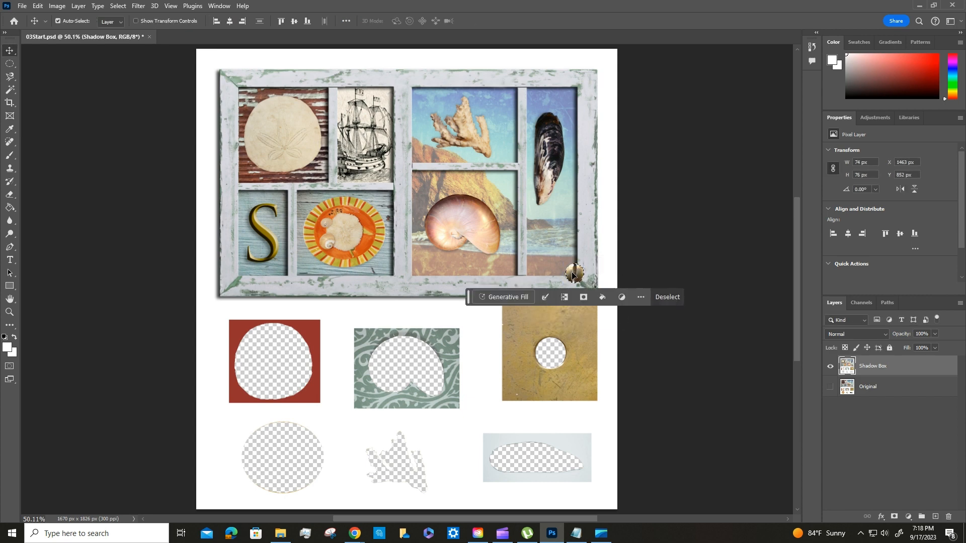
{"action": "left_click_drag", "start_coordinate": [572, 275], "coordinate": [582, 286]}
{"action": "left_click_drag", "start_coordinate": [473, 304], "coordinate": [504, 430]}
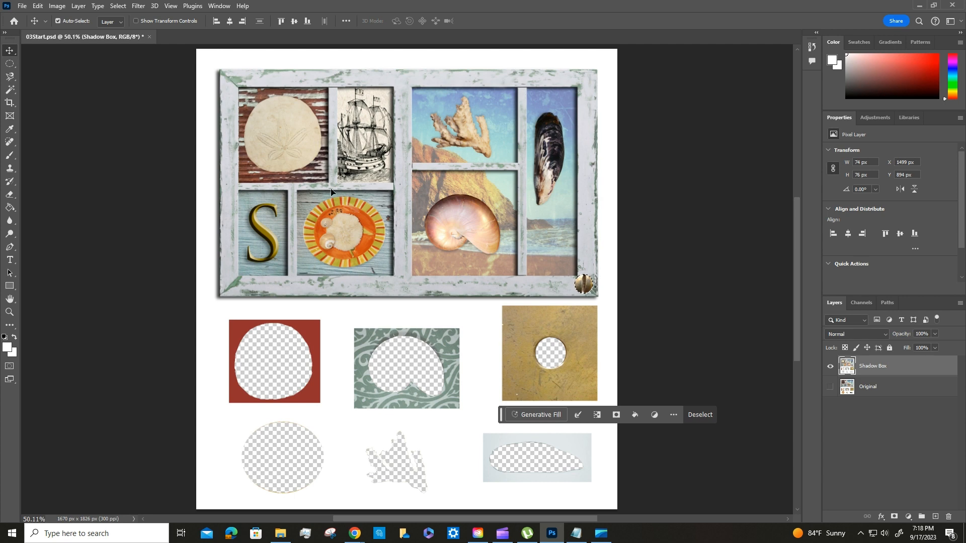
- Scale the screw head down further to about 58 by 60 px
{"action": "left_click", "coordinate": [45, 6]}
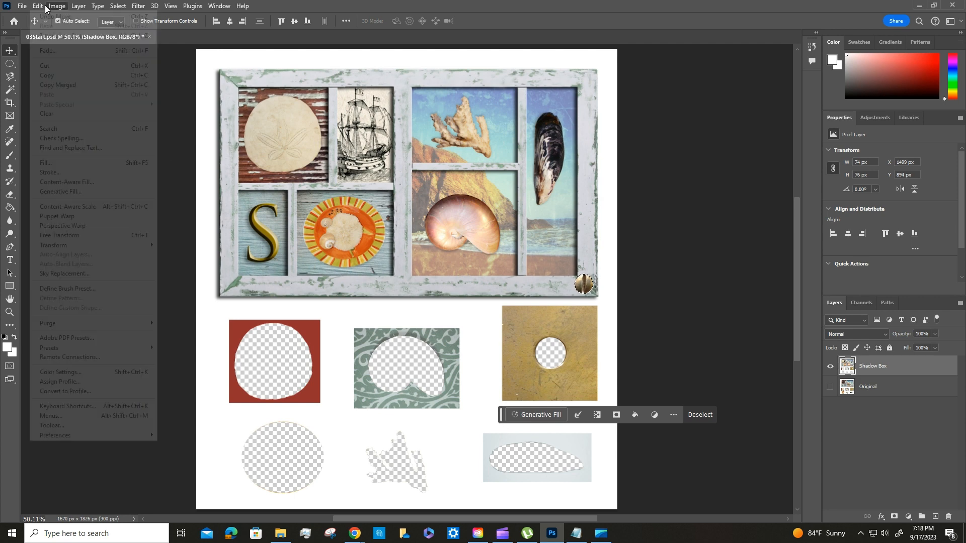
{"action": "mouse_move", "coordinate": [126, 245]}
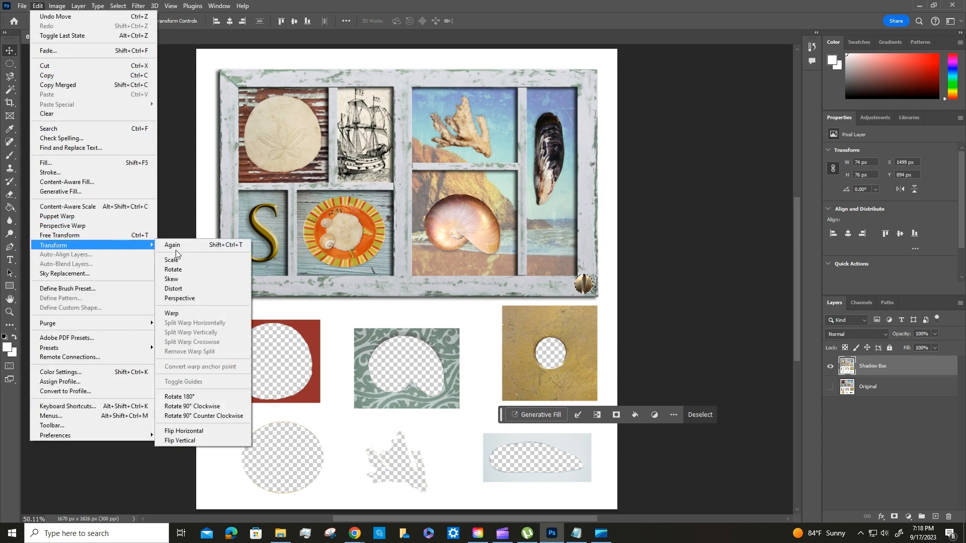
{"action": "left_click", "coordinate": [185, 260]}
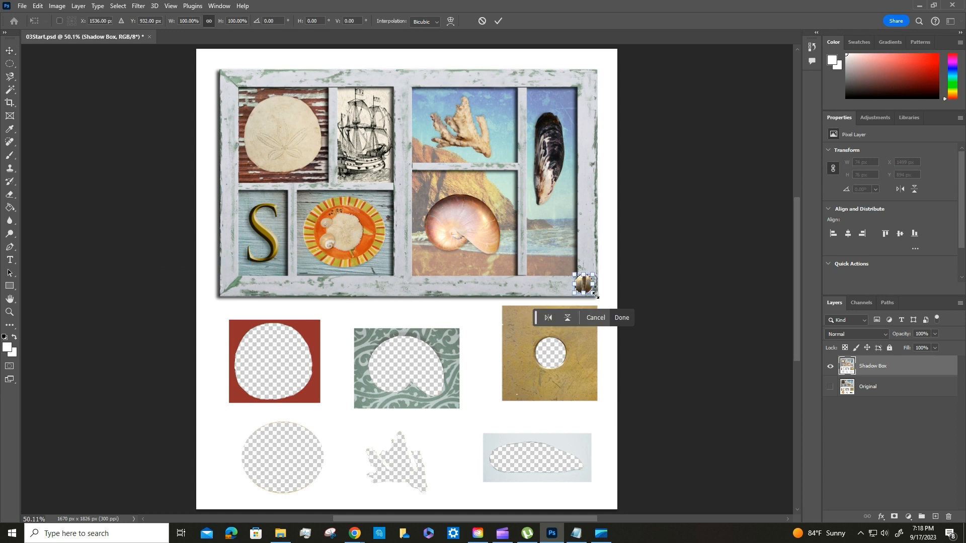
{"action": "left_click_drag", "start_coordinate": [596, 295], "coordinate": [586, 288]}
{"action": "left_click", "coordinate": [622, 318]}
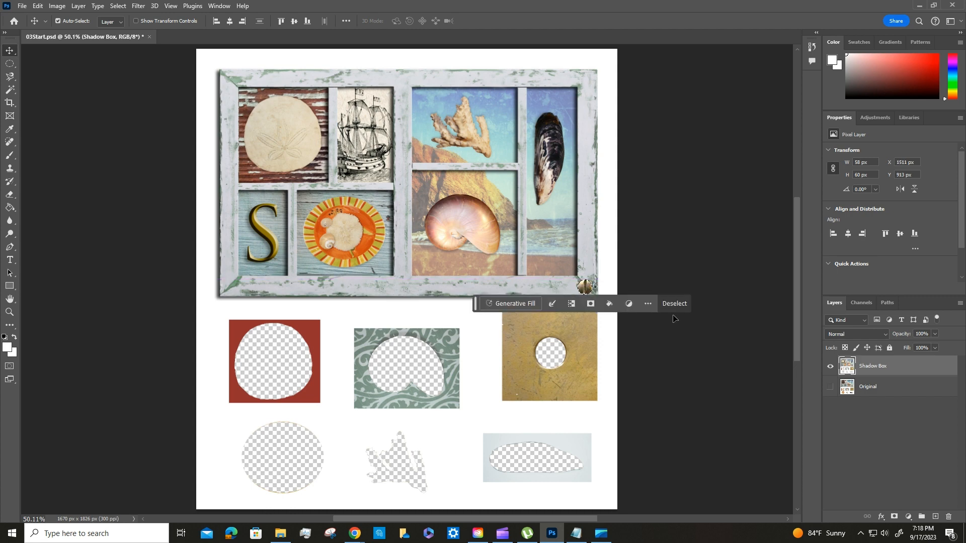
- Nudge the screw head 10 px up and 2 px to the right on the frame corner
{"action": "key", "text": "Up"}
{"action": "key", "text": "Up"}
{"action": "key", "text": "Up"}
{"action": "key", "text": "Up"}
{"action": "key", "text": "Up"}
{"action": "key", "text": "Up"}
{"action": "key", "text": "Up"}
{"action": "key", "text": "Up"}
{"action": "key", "text": "Up"}
{"action": "key", "text": "Up"}
{"action": "key", "text": "Right"}
{"action": "key", "text": "Right"}
{"action": "left_click_drag", "start_coordinate": [476, 303], "coordinate": [546, 378]}
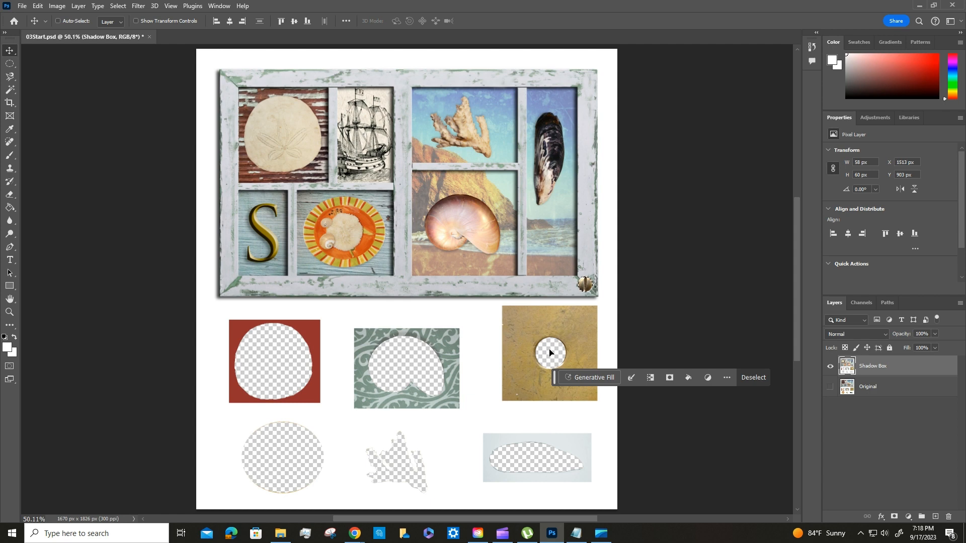
- Fine-tune the screw head's placement on the frame's lower-right corner to about X 1513 px, Y 907 px
{"action": "key", "text": "ctrl+plus"}
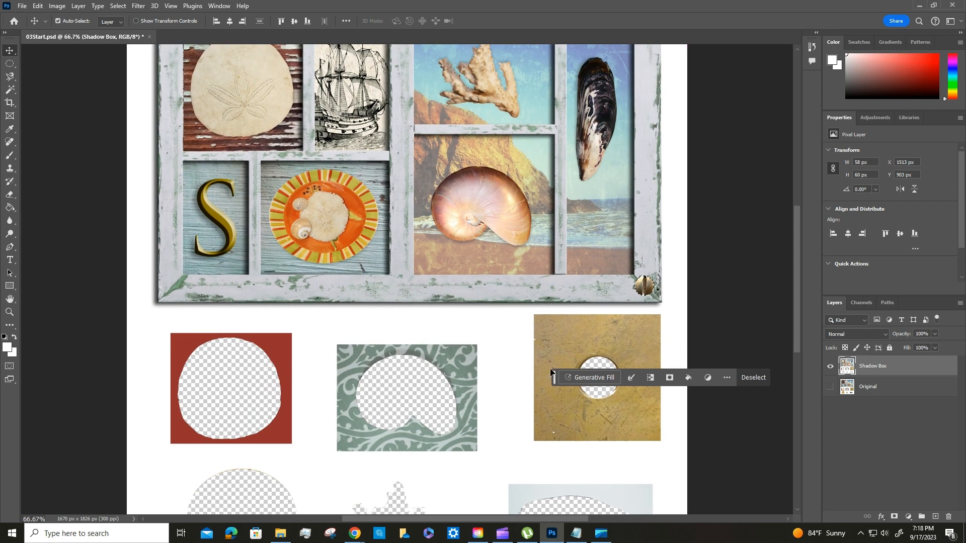
{"action": "left_click_drag", "start_coordinate": [478, 227], "coordinate": [459, 325]}
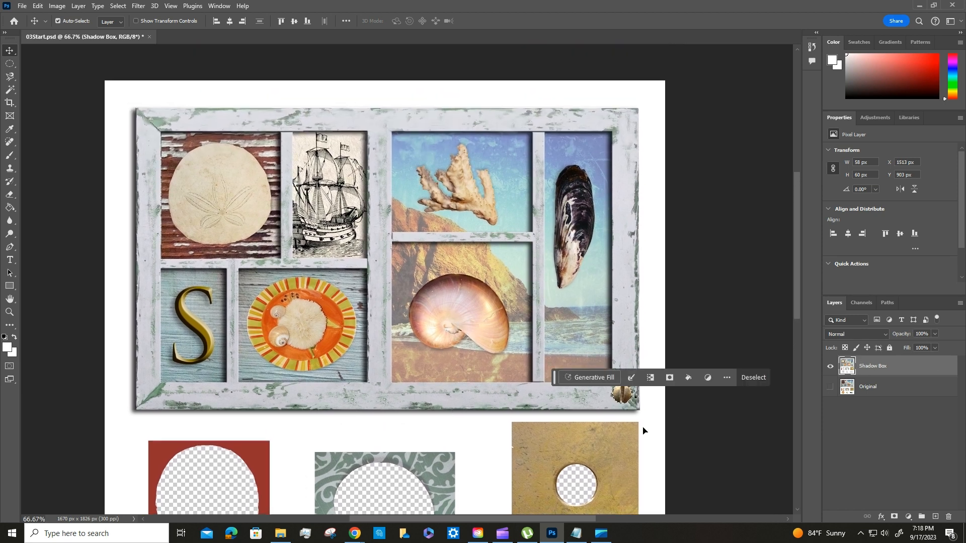
{"action": "left_click_drag", "start_coordinate": [554, 378], "coordinate": [561, 490]}
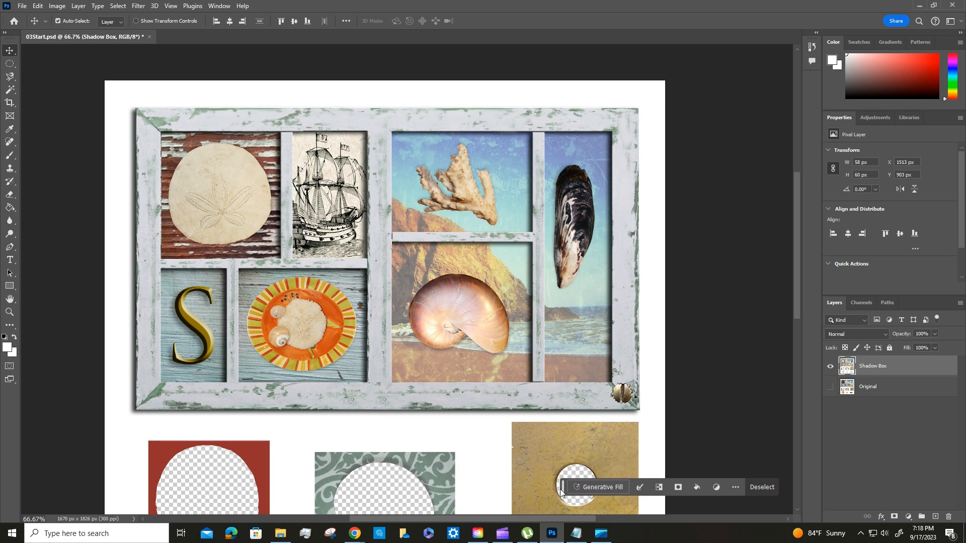
{"action": "left_click_drag", "start_coordinate": [623, 395], "coordinate": [624, 400]}
{"action": "key", "text": "Left"}
{"action": "key", "text": "Left"}
{"action": "key", "text": "Left"}
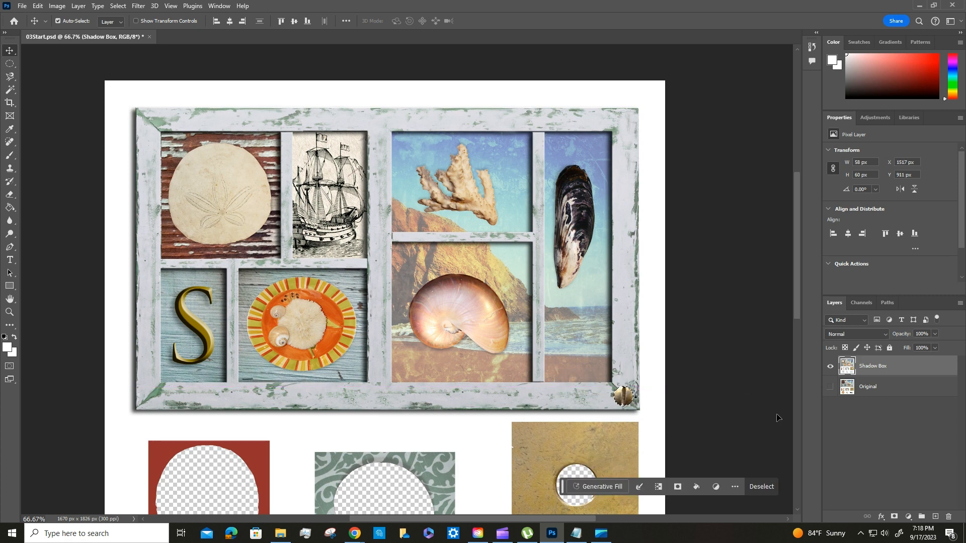
{"action": "key", "text": "Up"}
{"action": "key", "text": "Up"}
{"action": "key", "text": "Up"}
{"action": "key", "text": "Up"}
{"action": "key", "text": "Up"}
{"action": "key", "text": "Up"}
{"action": "left_click_drag", "start_coordinate": [624, 398], "coordinate": [628, 126]}
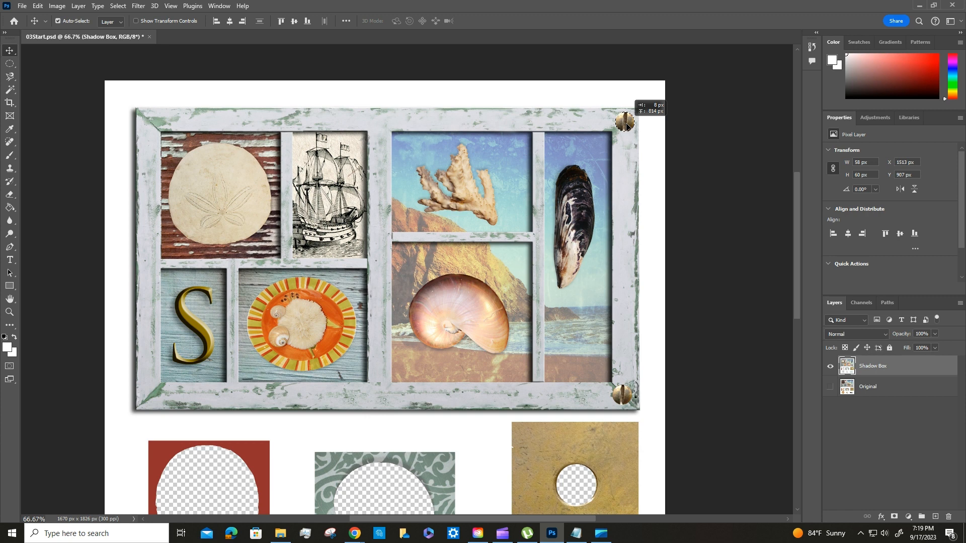
{"action": "left_click_drag", "start_coordinate": [628, 126], "coordinate": [627, 125]}
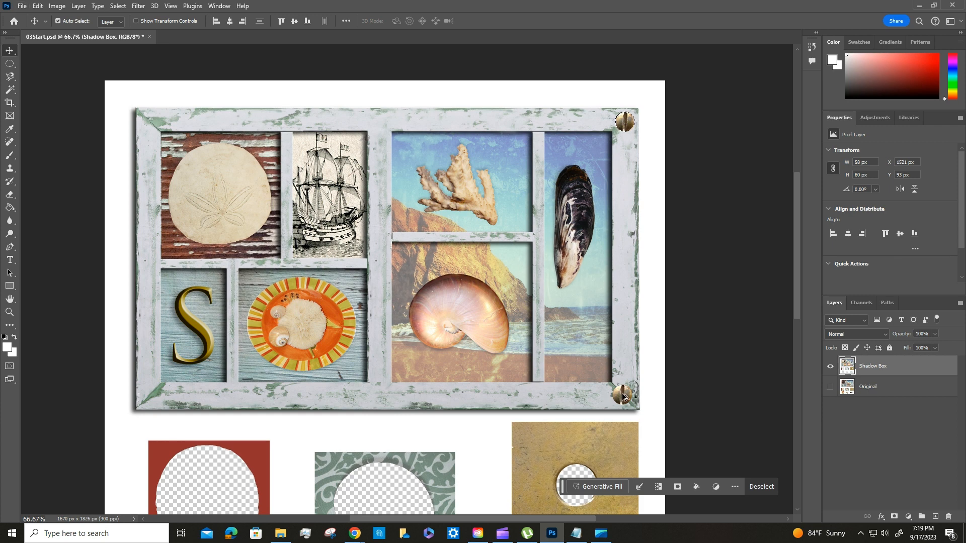
{"action": "left_click_drag", "start_coordinate": [620, 396], "coordinate": [148, 263]}
{"action": "key", "text": "ctrl+z"}
{"action": "key", "text": "ctrl+z"}
- Copy the screw head to the frame's upper-right corner at X 1513 px, Y 93 px, and across to both left corners
{"action": "left_click_drag", "start_coordinate": [622, 395], "coordinate": [614, 124]}
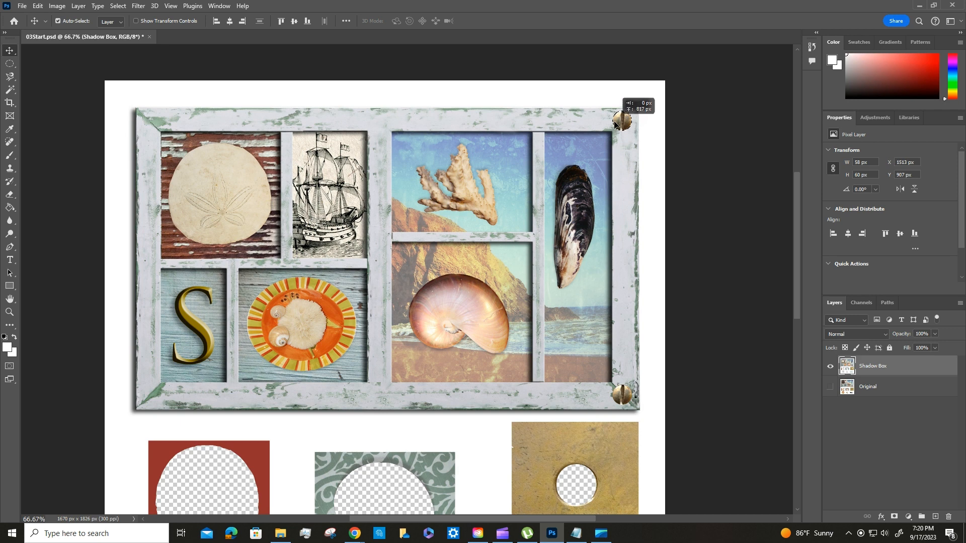
{"action": "left_click_drag", "start_coordinate": [615, 123], "coordinate": [616, 122]}
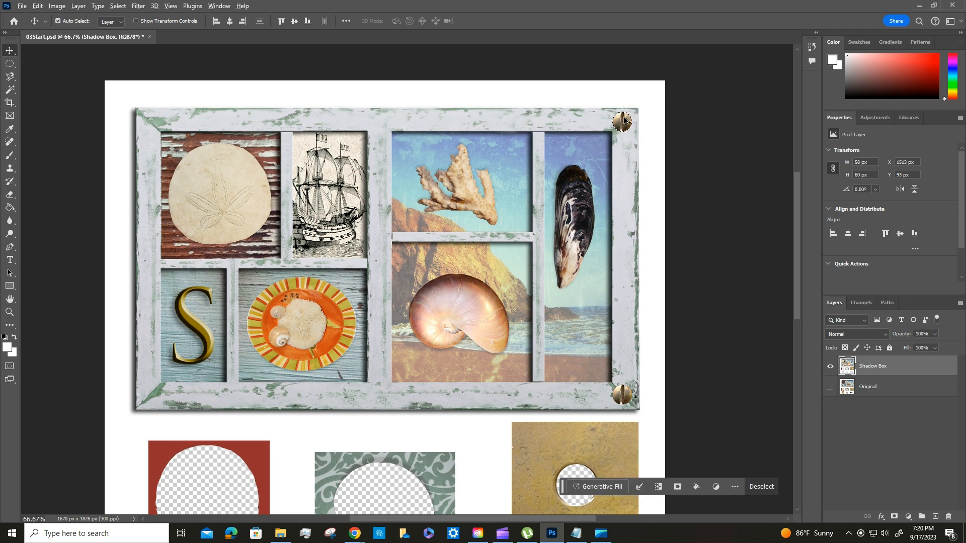
{"action": "left_click_drag", "start_coordinate": [624, 125], "coordinate": [144, 399]}
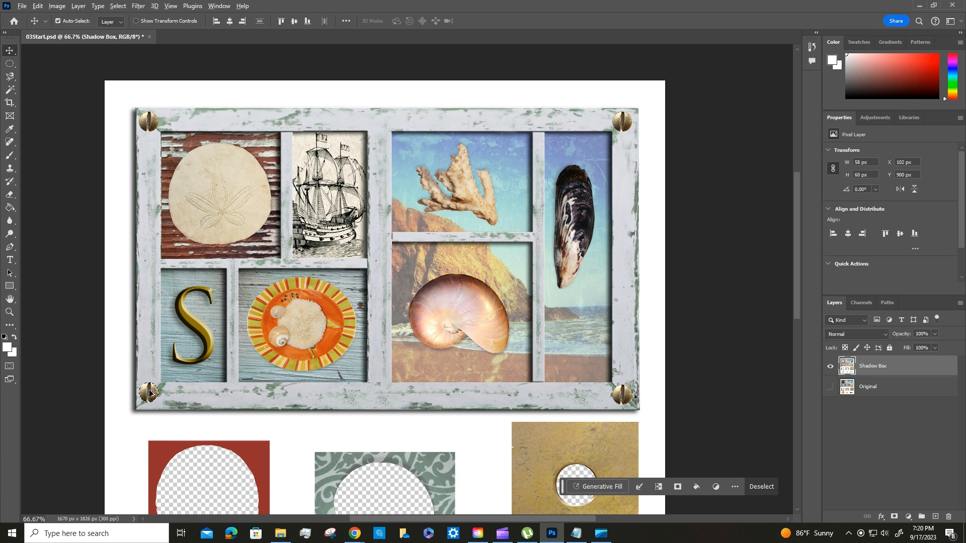
- Try to shift the lower-left screw head copy 13 px down to Y 913 px, and undo its placement
{"action": "left_click_drag", "start_coordinate": [150, 394], "coordinate": [151, 399]}
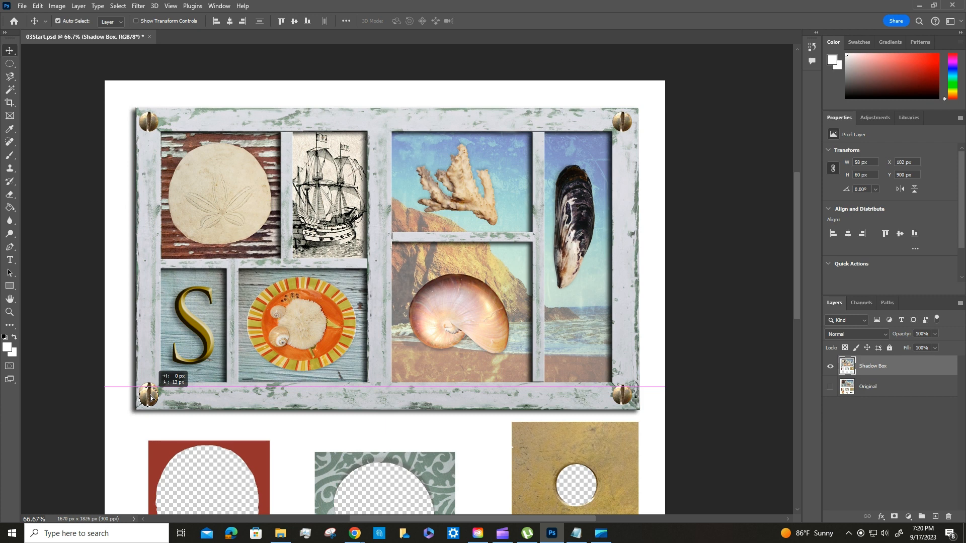
{"action": "left_click_drag", "start_coordinate": [151, 398], "coordinate": [173, 396]}
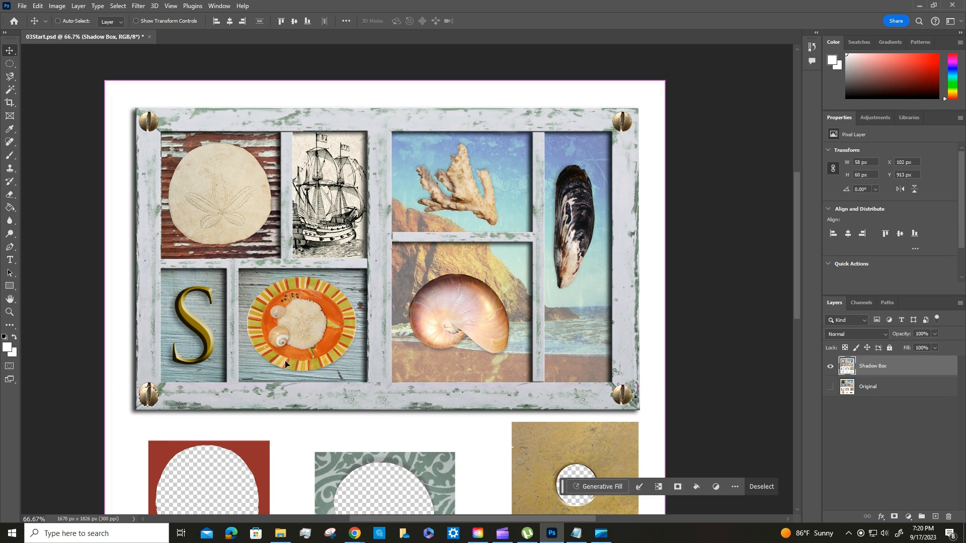
{"action": "key", "text": "ctrl+z"}
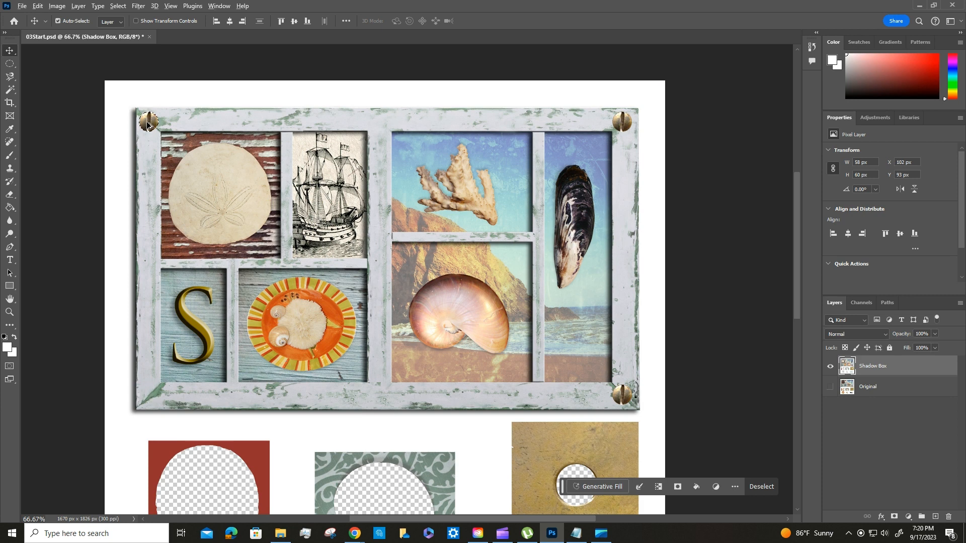
- Copy the upper-left screw head straight down to the frame's lower-left corner and clear the selection
{"action": "left_click_drag", "start_coordinate": [142, 124], "coordinate": [140, 399]}
{"action": "left_click", "coordinate": [757, 494]}
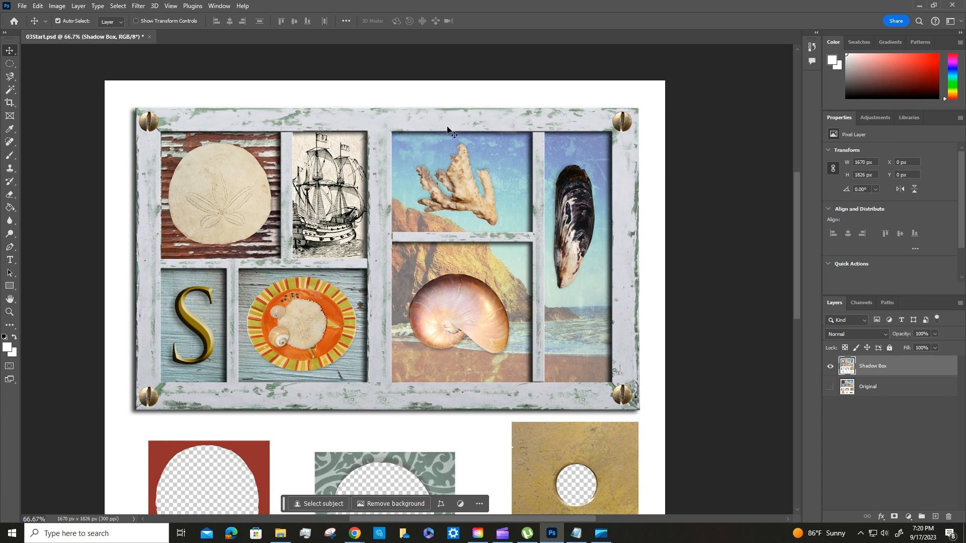
- Start the Crop tool, try the W x H x Resolution preset, and return to the Ratio preset
{"action": "left_click", "coordinate": [10, 103]}
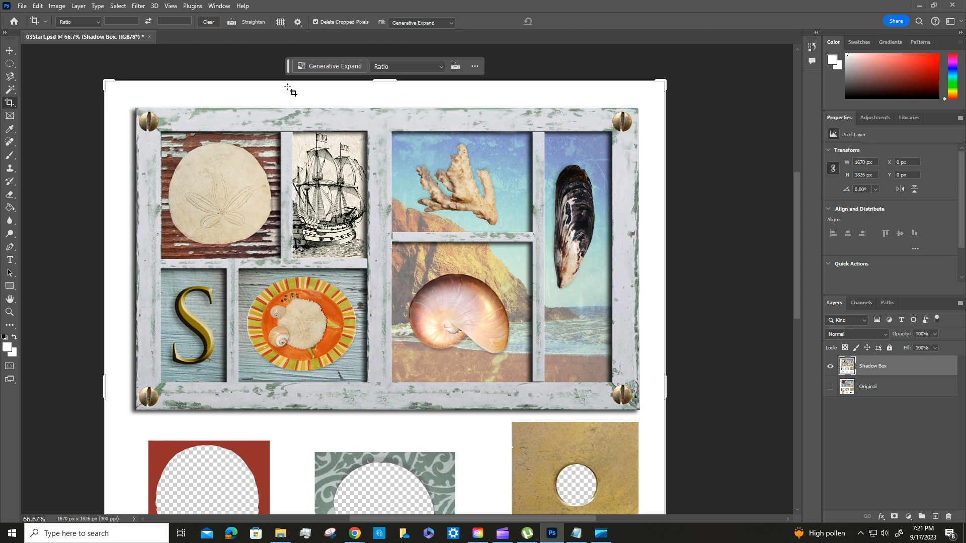
{"action": "left_click", "coordinate": [90, 20]}
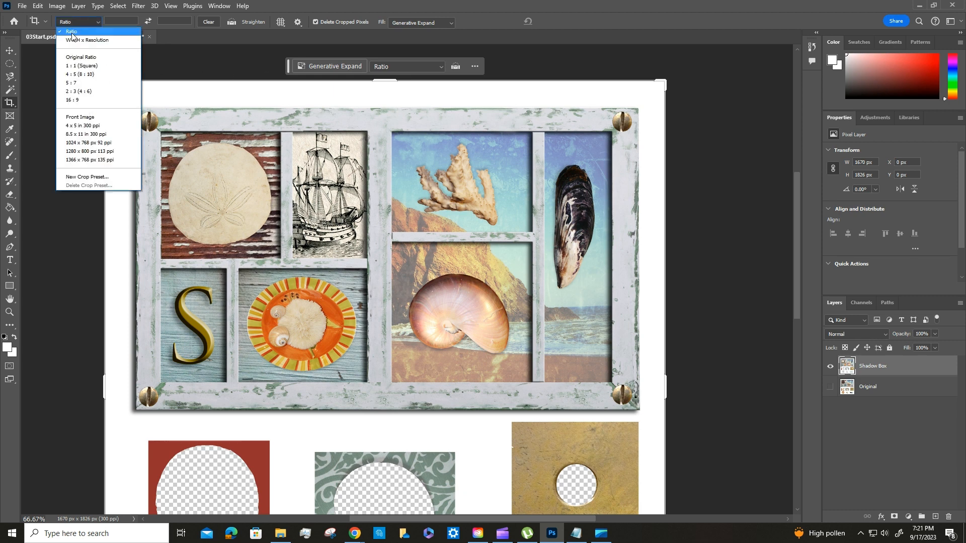
{"action": "left_click", "coordinate": [72, 33]}
{"action": "left_click", "coordinate": [98, 23]}
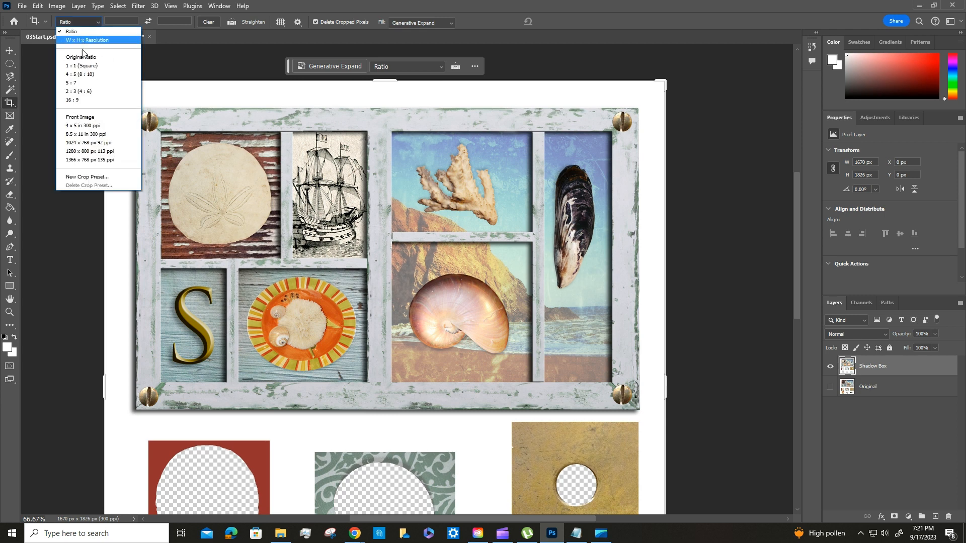
{"action": "left_click", "coordinate": [85, 39]}
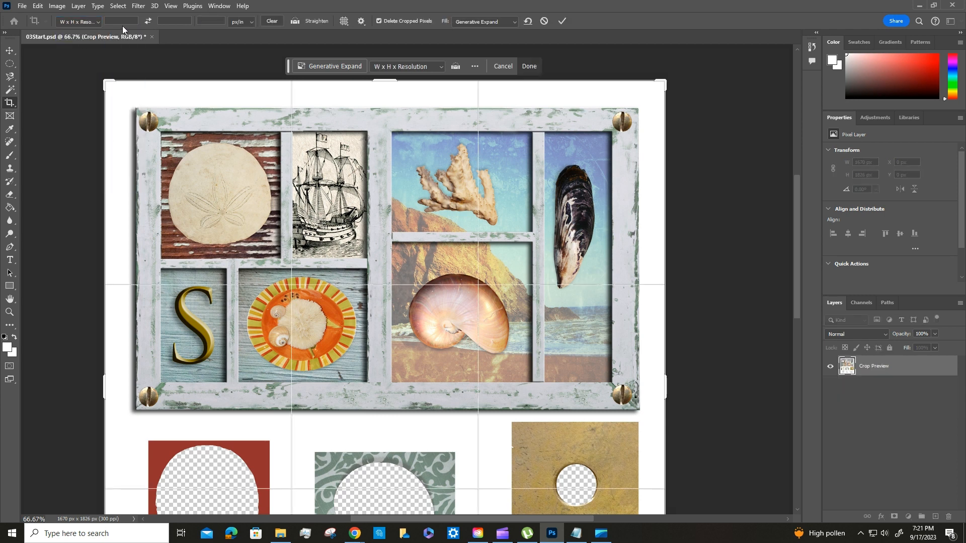
{"action": "left_click", "coordinate": [98, 22]}
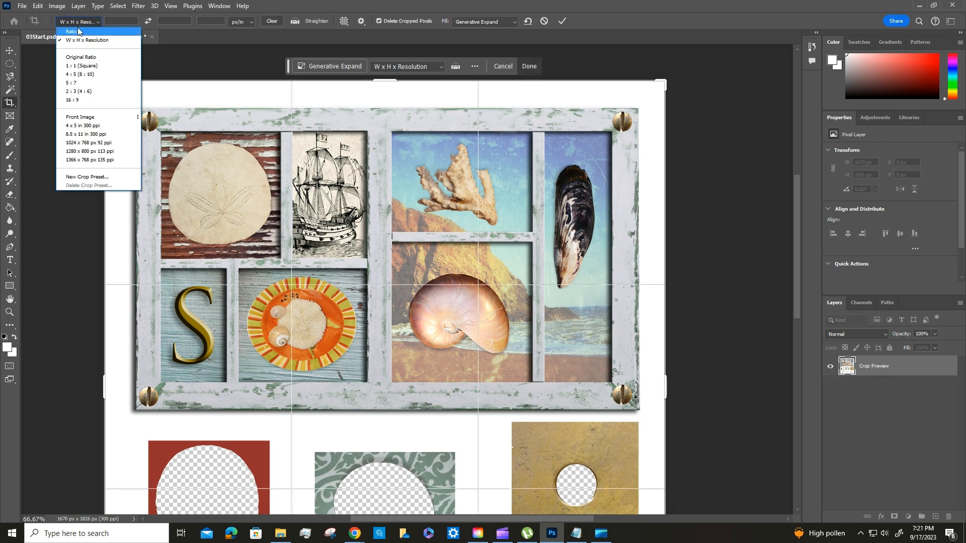
{"action": "left_click", "coordinate": [78, 28]}
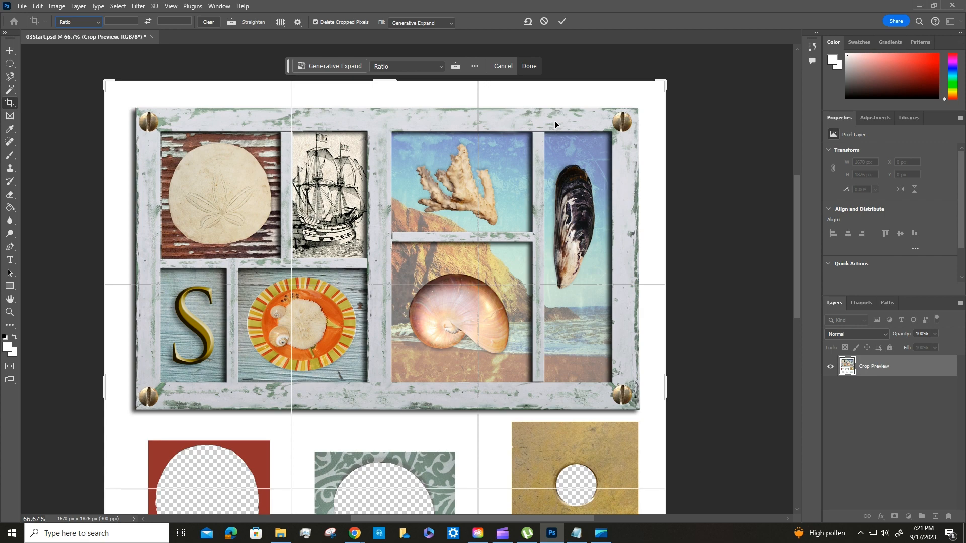
- Crop the canvas to the outer edges of the shadow box frame, about 1512 by 912 px, removing the leftover pieces
{"action": "key", "text": "ctrl"}
{"action": "key", "text": "ctrl+0"}
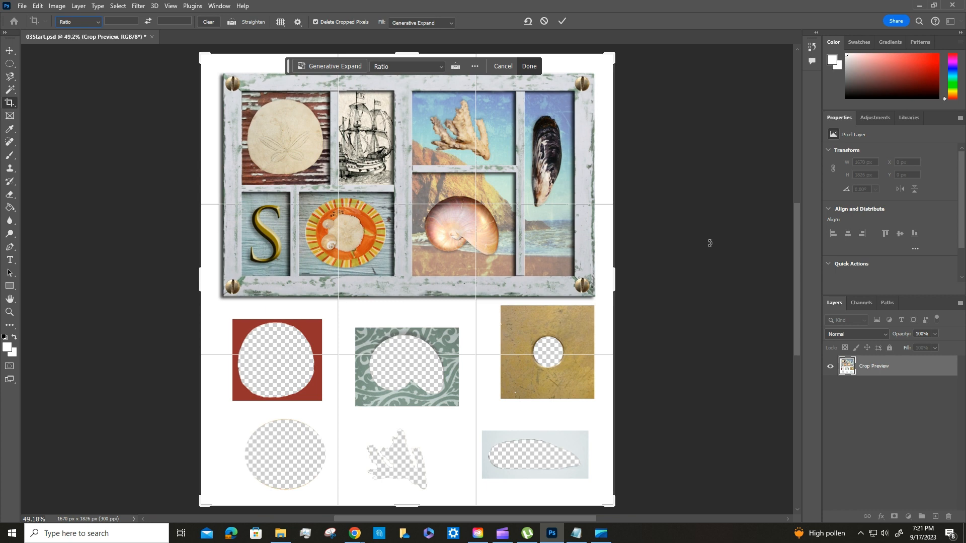
{"action": "left_click_drag", "start_coordinate": [403, 507], "coordinate": [404, 406]}
{"action": "left_click_drag", "start_coordinate": [407, 158], "coordinate": [392, 177]}
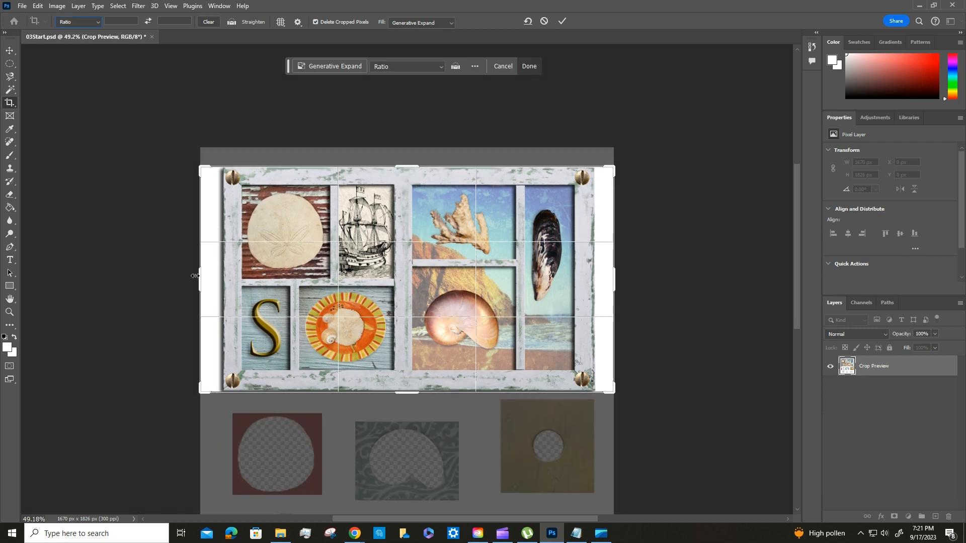
{"action": "left_click_drag", "start_coordinate": [201, 277], "coordinate": [210, 277]}
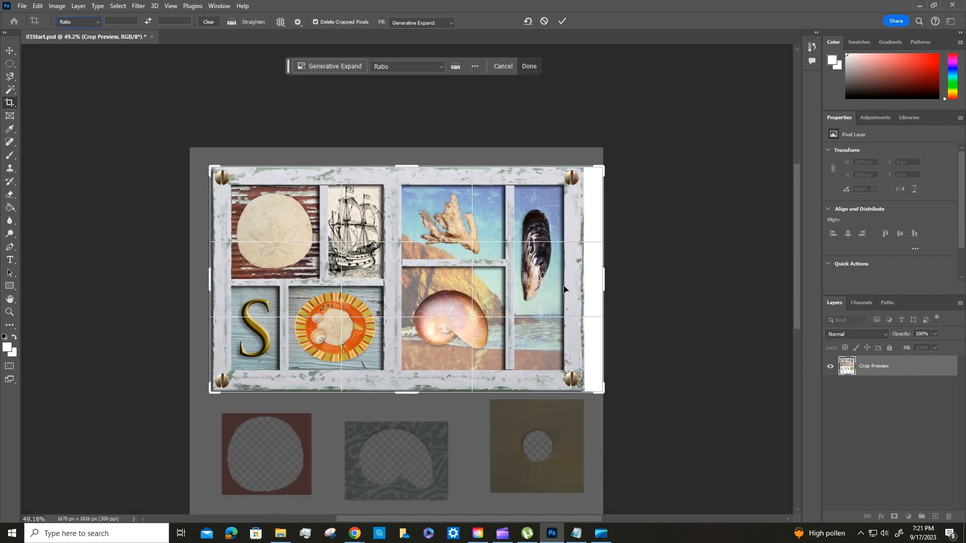
{"action": "left_click_drag", "start_coordinate": [602, 280], "coordinate": [594, 282]}
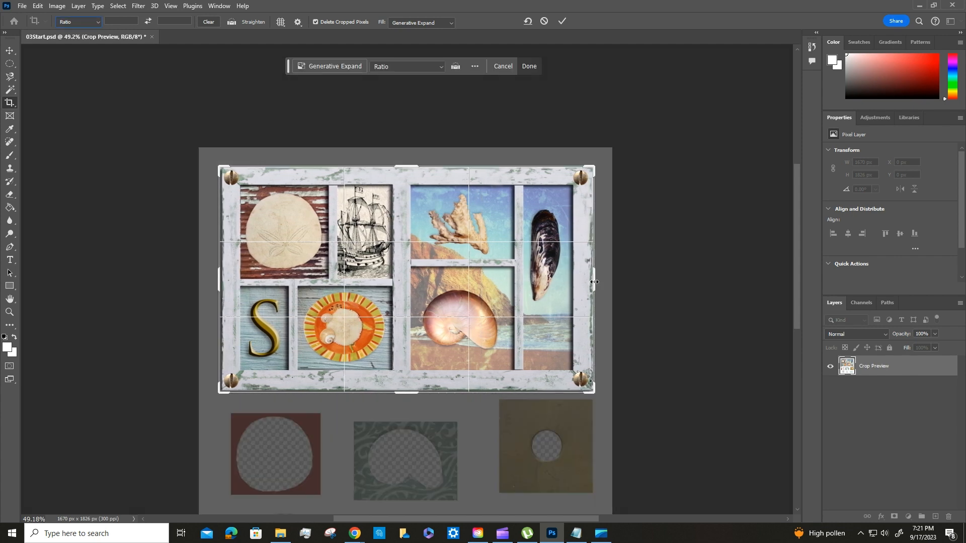
{"action": "left_click", "coordinate": [561, 21]}
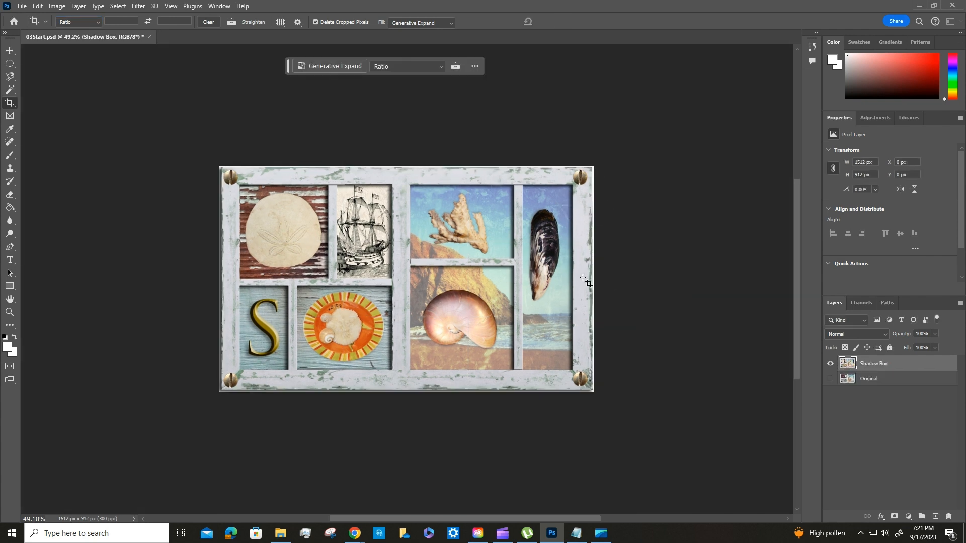
- Try to trim the thin strips along the frame's top and right edges with further crops
{"action": "left_click", "coordinate": [345, 232]}
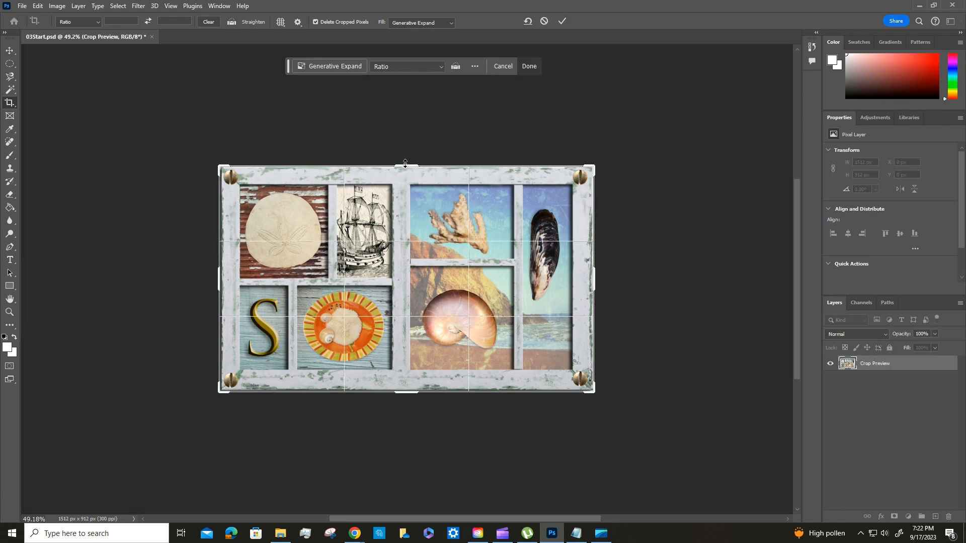
{"action": "left_click_drag", "start_coordinate": [408, 167], "coordinate": [410, 169]}
{"action": "left_click_drag", "start_coordinate": [593, 278], "coordinate": [591, 279]}
{"action": "left_click", "coordinate": [562, 21]}
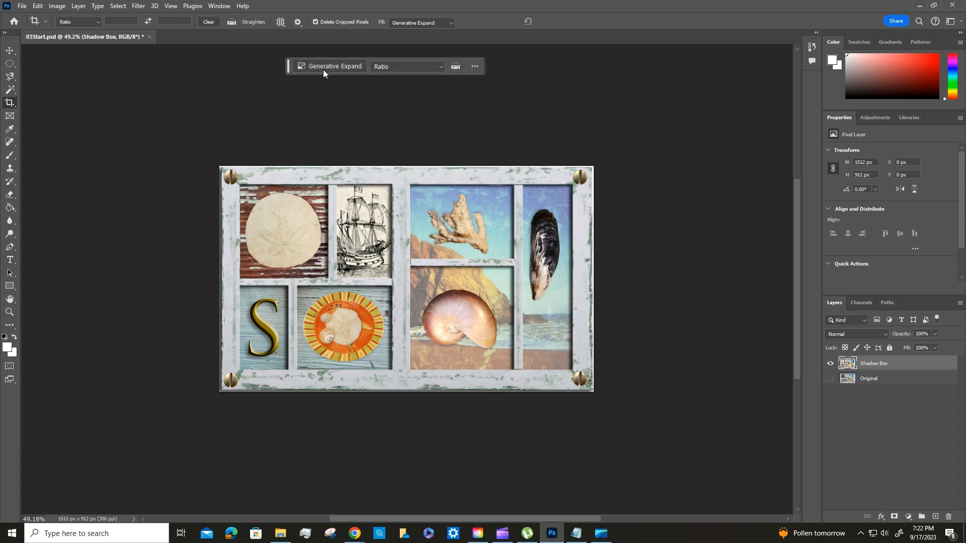
{"action": "left_click", "coordinate": [383, 249]}
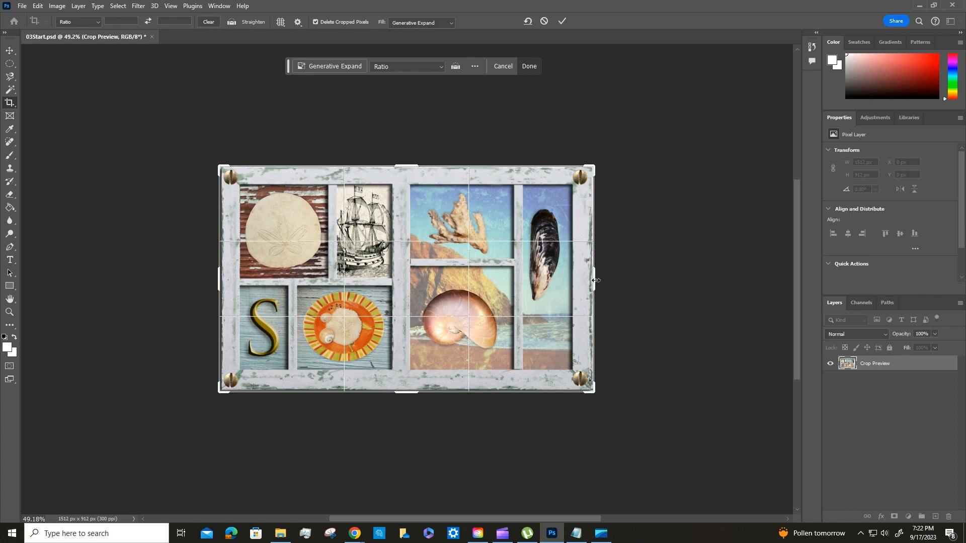
{"action": "left_click_drag", "start_coordinate": [595, 280], "coordinate": [594, 275]}
{"action": "left_click", "coordinate": [563, 20]}
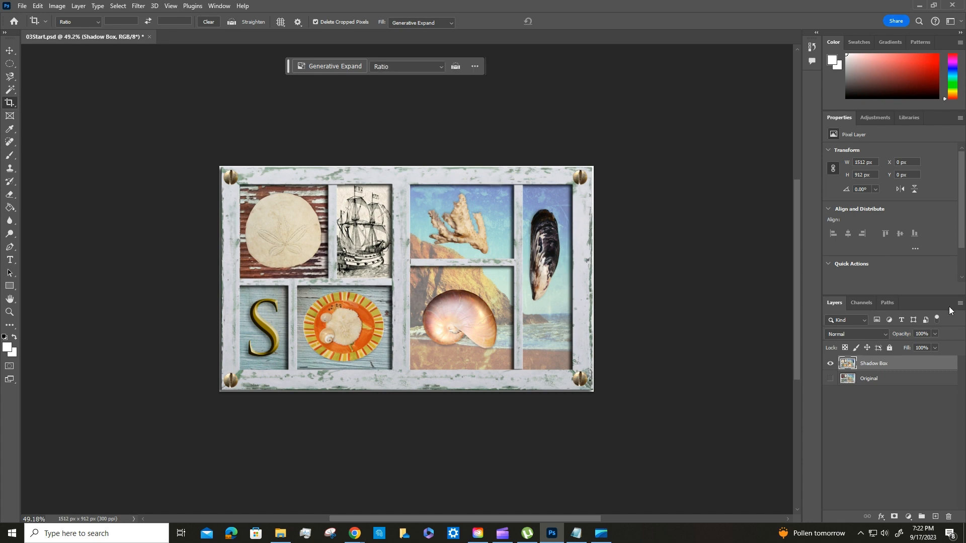
- Save the cropped shadow box document under its existing file name
{"action": "scroll", "coordinate": [718, 280], "scroll_direction": "down", "scroll_amount": 1}
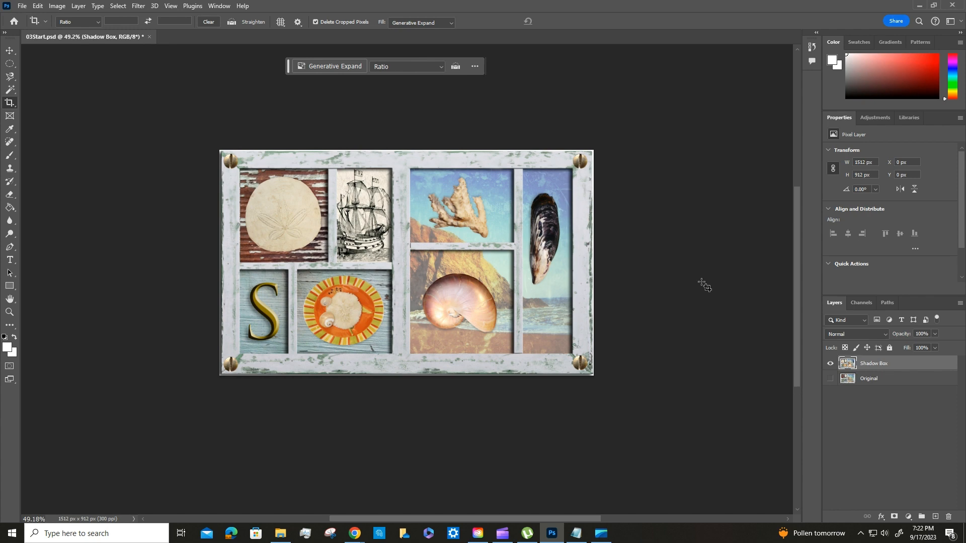
{"action": "left_click", "coordinate": [21, 6]}
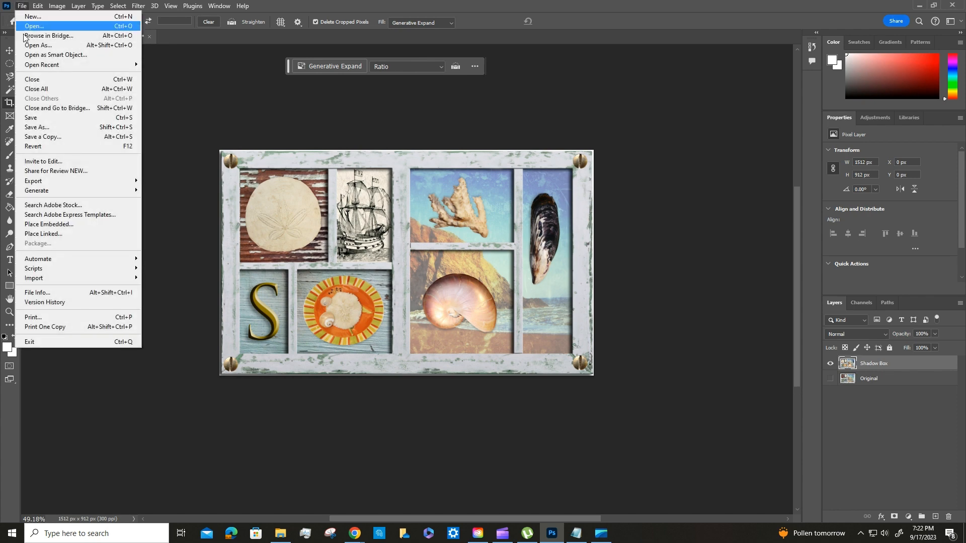
{"action": "left_click", "coordinate": [46, 120]}
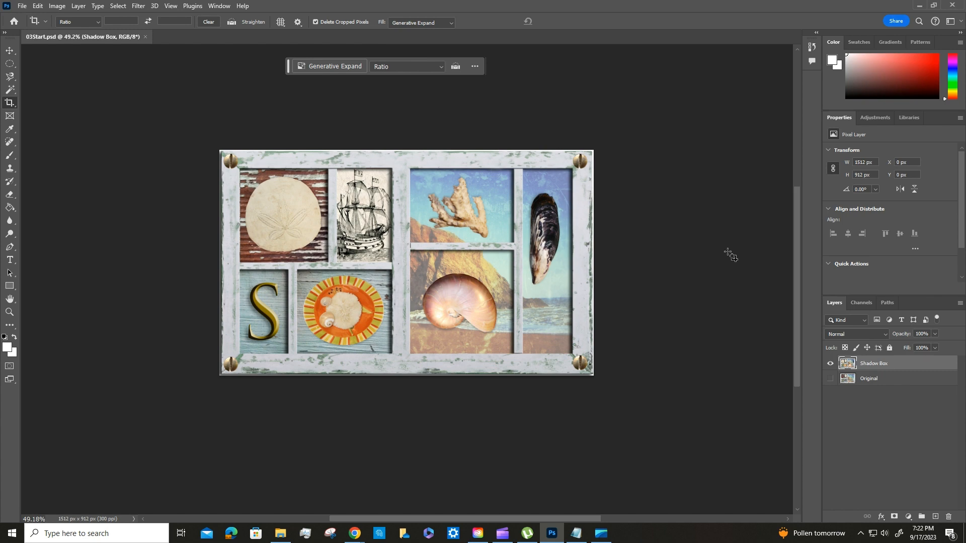
- Start saving a copy of the document and choose the Downloads folder as its location
{"action": "left_click", "coordinate": [23, 6]}
{"action": "left_click", "coordinate": [42, 135]}
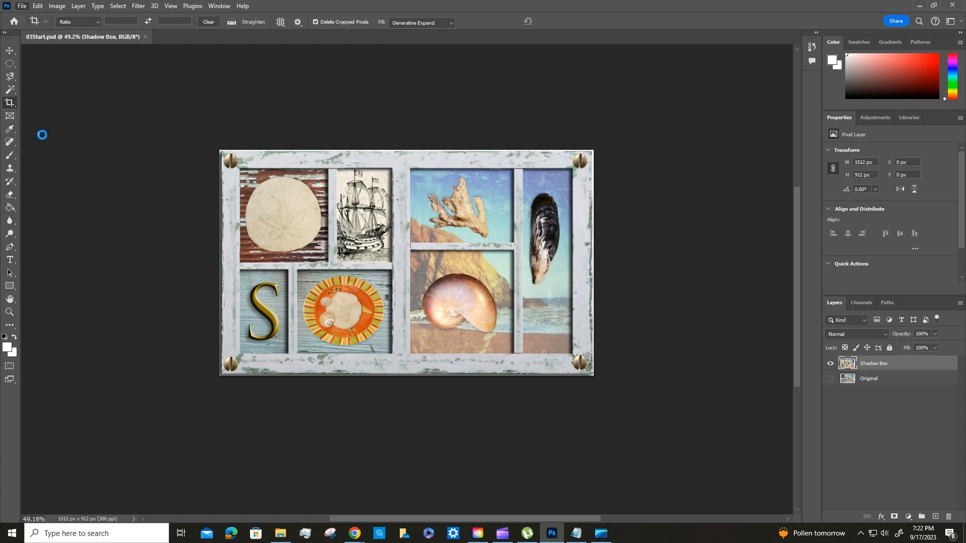
{"action": "scroll", "coordinate": [312, 211], "scroll_direction": "up", "scroll_amount": 6}
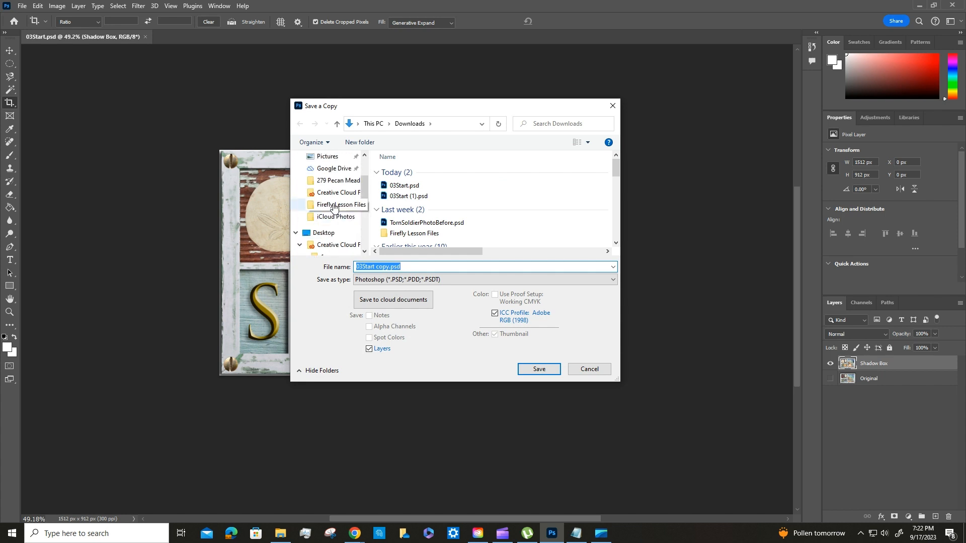
{"action": "left_click", "coordinate": [322, 186]}
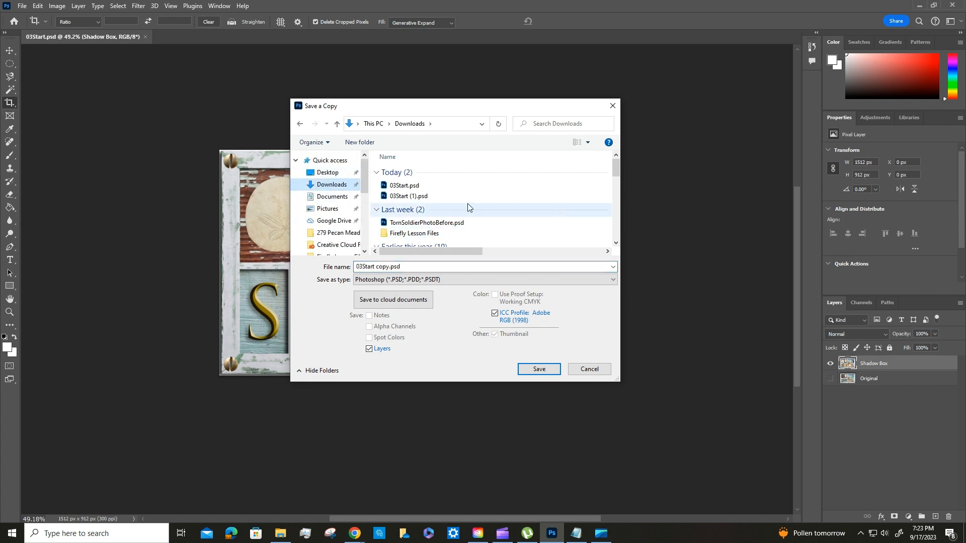
- Name the copy "Shadow Box - " followed by the author's surname and save it as a PSD with Maximize Compatibility on
{"action": "left_click", "coordinate": [385, 267]}
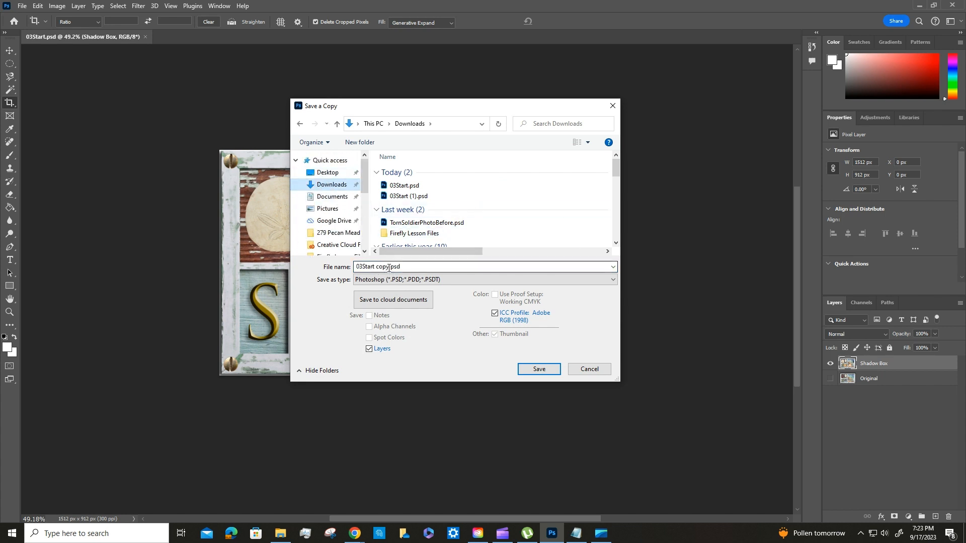
{"action": "key", "text": "ctrl+a"}
{"action": "left_click", "coordinate": [387, 266]}
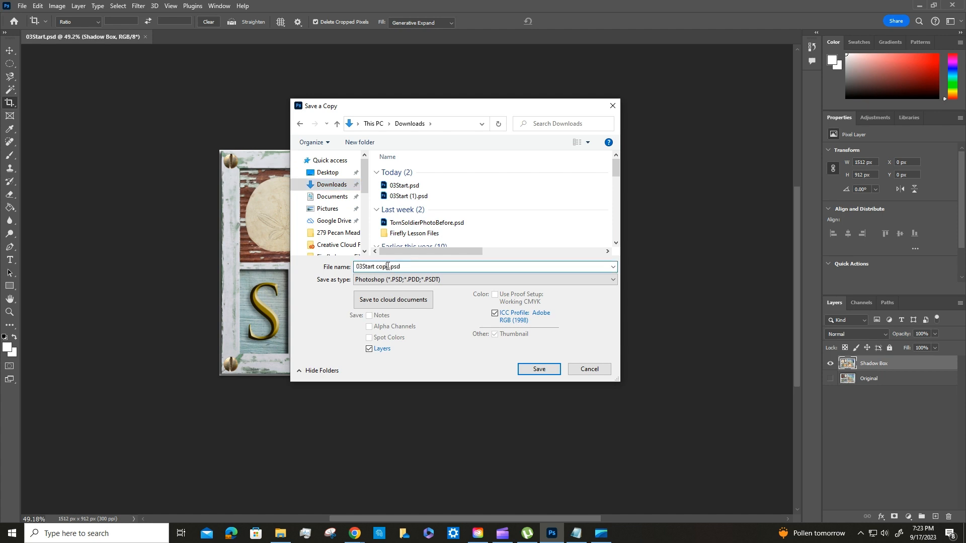
{"action": "left_click_drag", "start_coordinate": [389, 266], "coordinate": [350, 265]}
{"action": "type", "text": "Shadow Bo"}
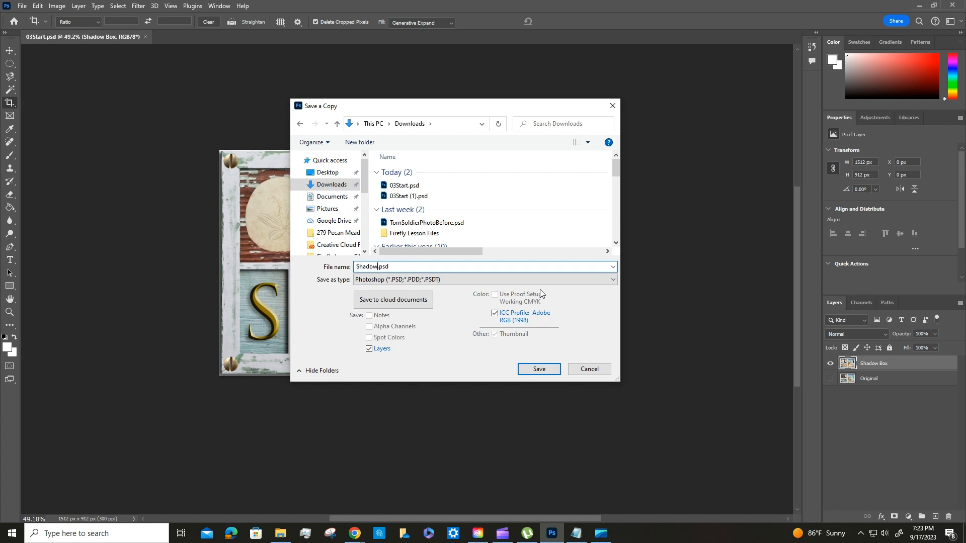
{"action": "type", "text": "x "}
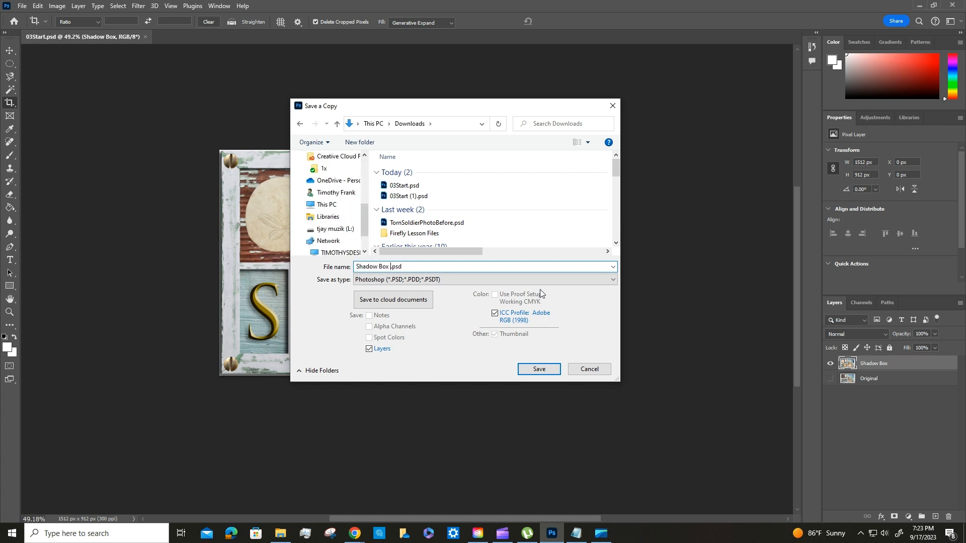
{"action": "type", "text": "- Frank"}
{"action": "key", "text": "Tab"}
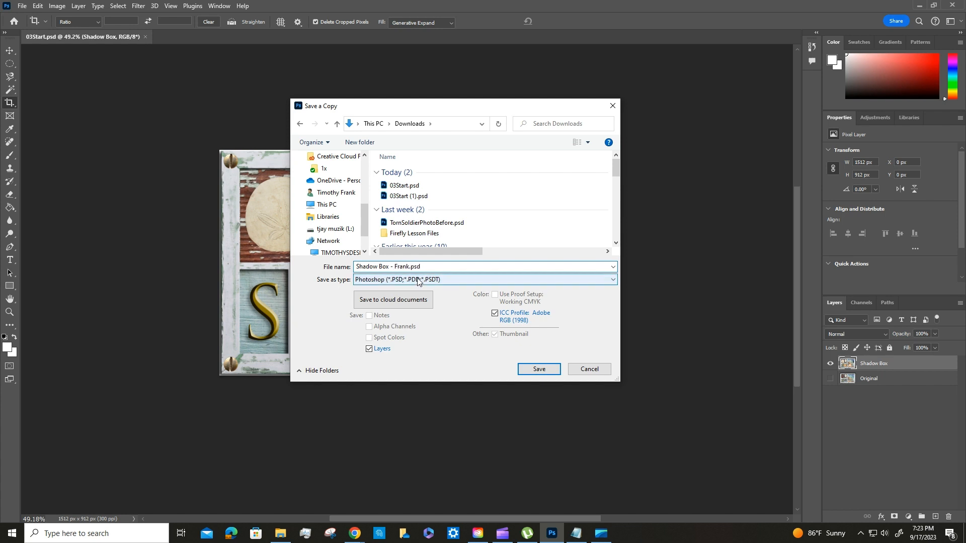
{"action": "left_click", "coordinate": [542, 367]}
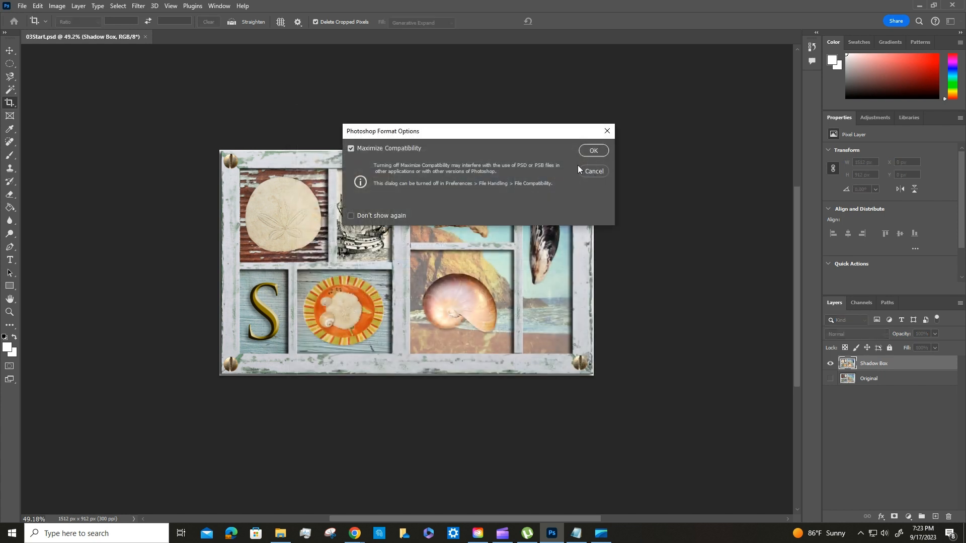
{"action": "left_click", "coordinate": [595, 151]}
- Start saving another copy of the document in Downloads, reusing the name of the existing "Shadow Box - " surname PSD
{"action": "left_click", "coordinate": [23, 6]}
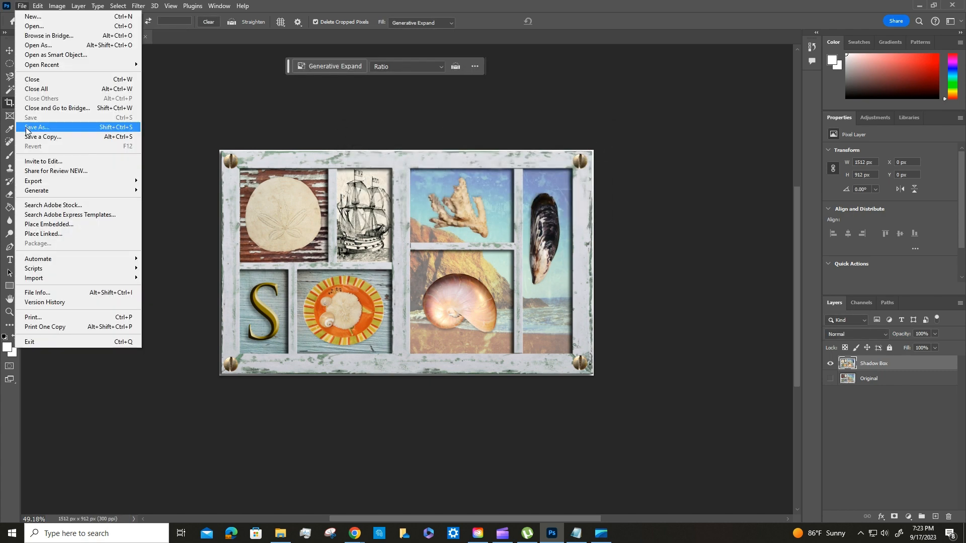
{"action": "left_click", "coordinate": [42, 137]}
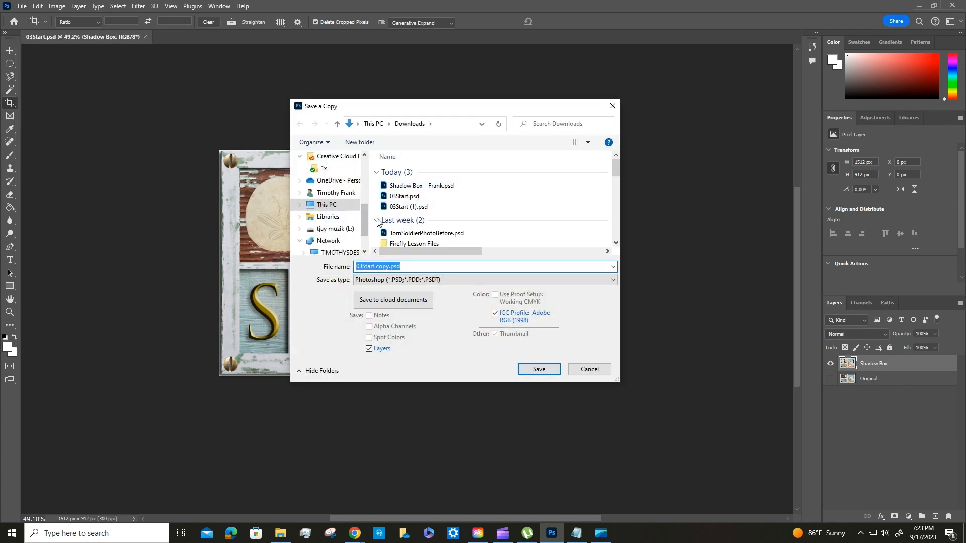
{"action": "scroll", "coordinate": [351, 208], "scroll_direction": "up", "scroll_amount": 2}
{"action": "left_click", "coordinate": [327, 184]}
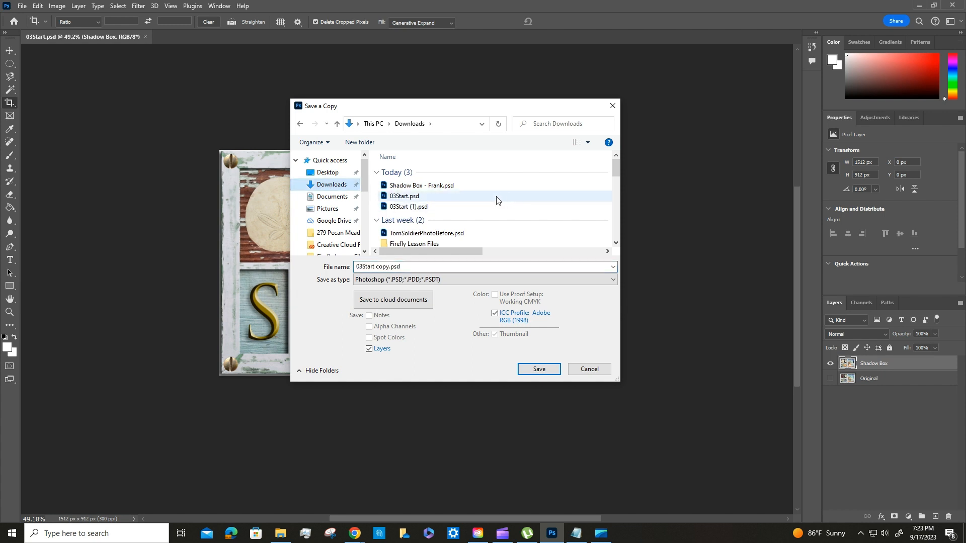
{"action": "left_click", "coordinate": [418, 186]}
- Save the copy in JPEG format, accepting the JPEG options, and switch from Crop to the Elliptical Marquee tool
{"action": "left_click", "coordinate": [397, 280]}
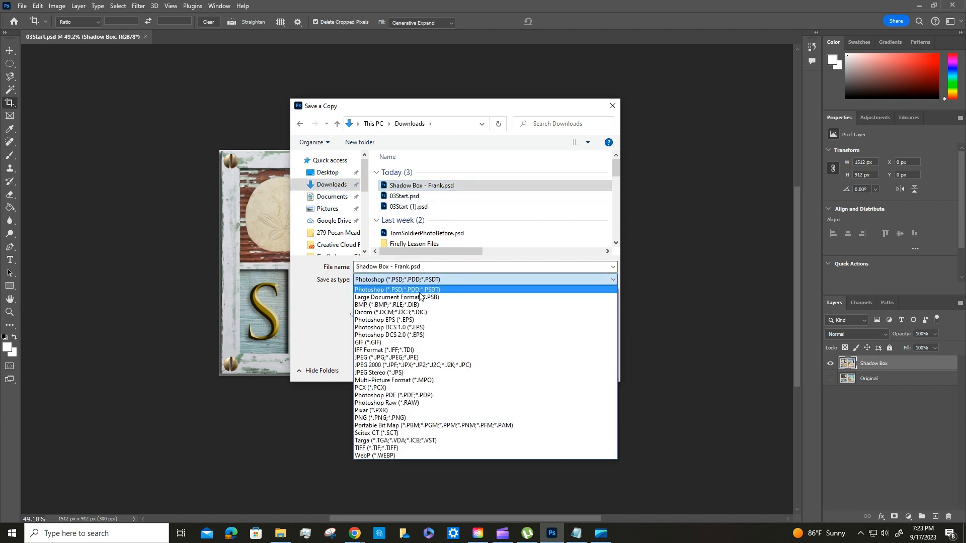
{"action": "left_click", "coordinate": [398, 359]}
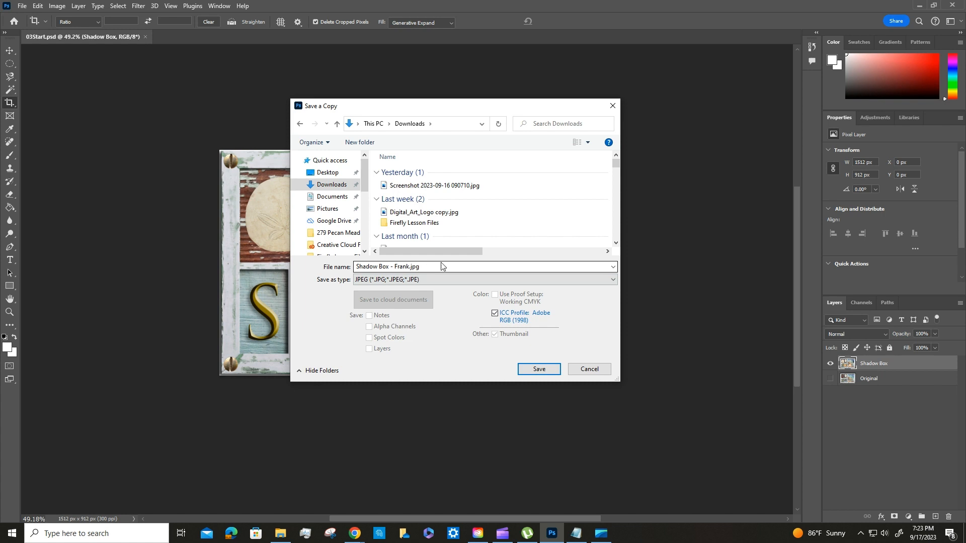
{"action": "left_click", "coordinate": [535, 369]}
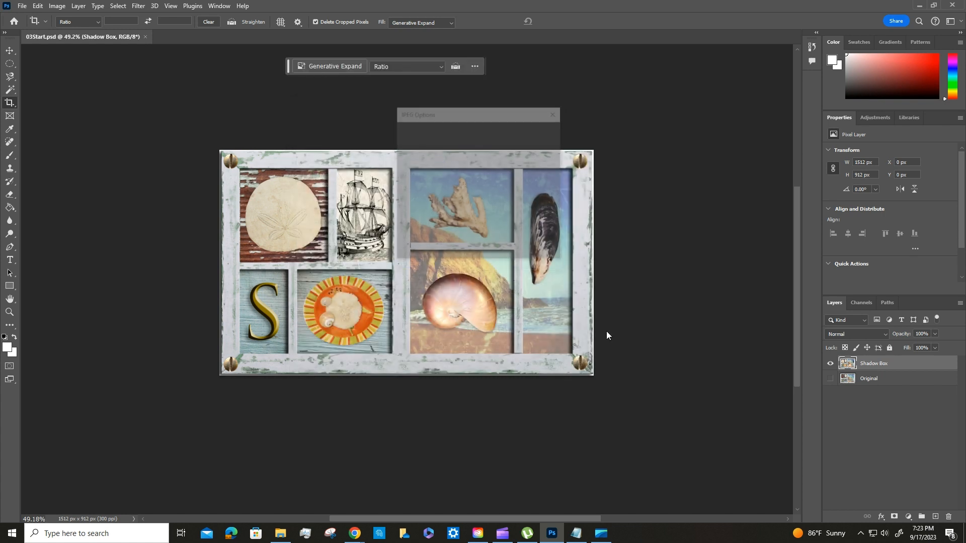
{"action": "left_click", "coordinate": [542, 131]}
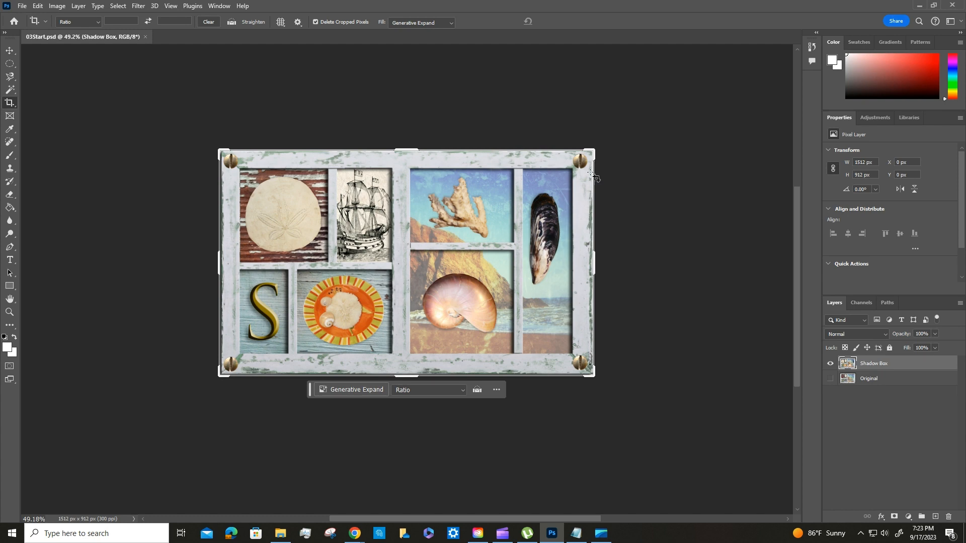
{"action": "left_click", "coordinate": [10, 64]}
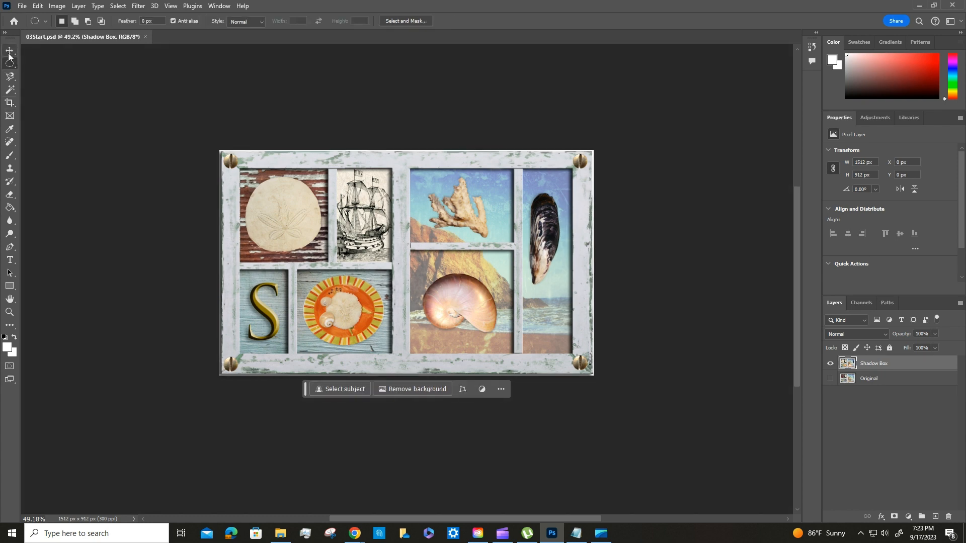